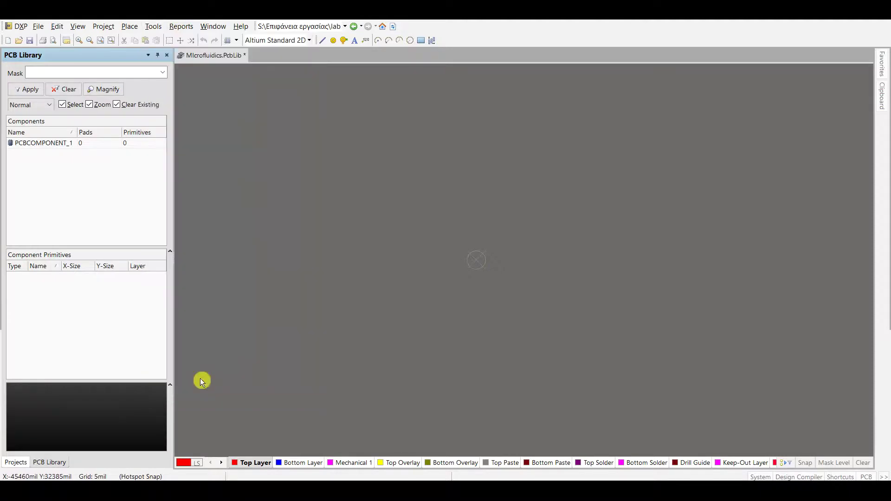
# Step: Set the library's measurement unit to Metric in the board options
pyautogui.click(417, 54)
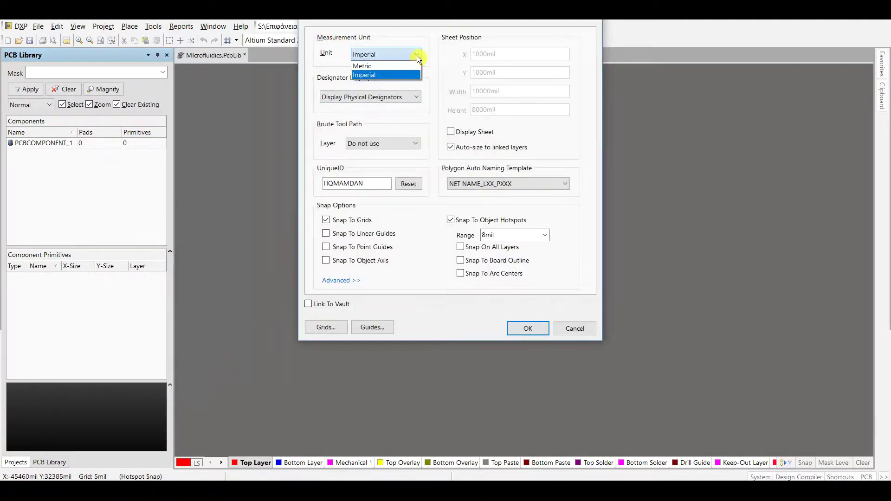
pyautogui.click(399, 65)
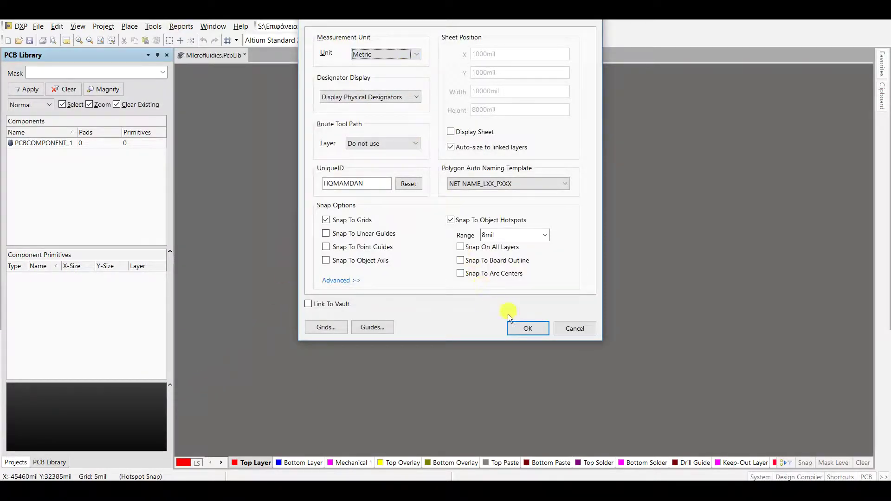
pyautogui.click(528, 328)
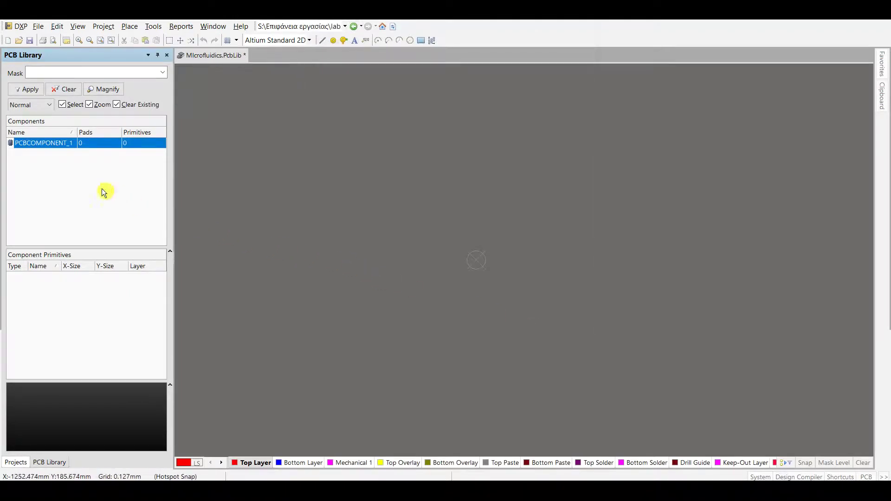
# Step: Rename the library component PCBCOMPONENT_1 as Micromixer
pyautogui.doubleClick(34, 144)
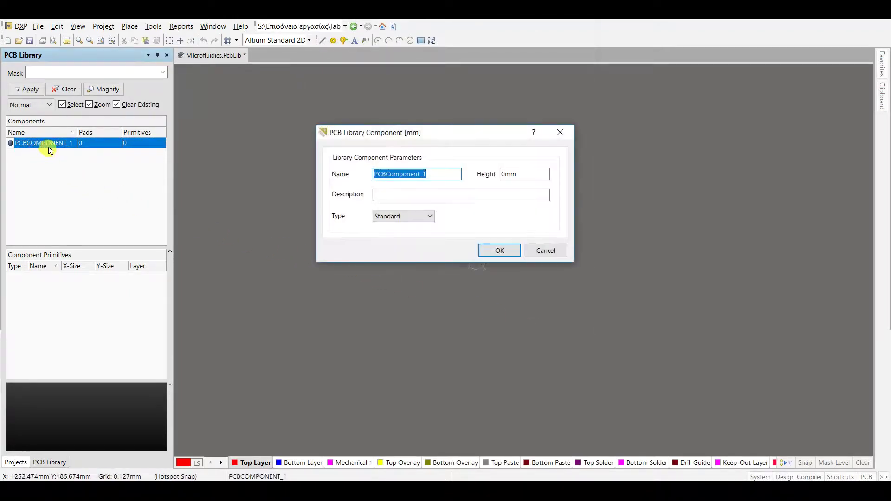
pyautogui.write('Micromixer')
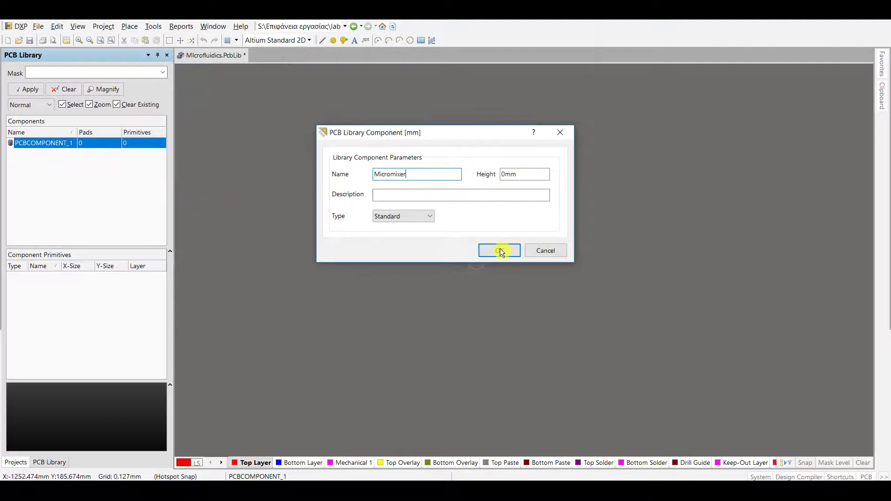
pyautogui.click(500, 250)
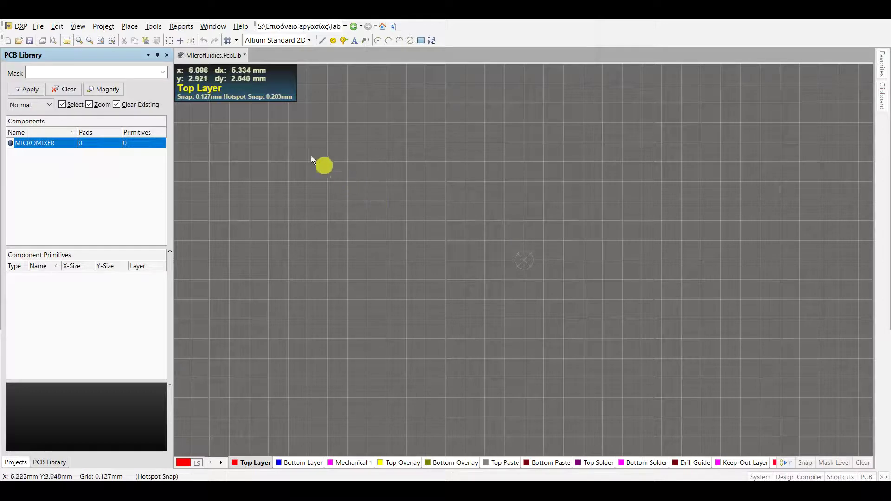
# Step: Place an edge arc of about 1.62 mm radius on the Top Layer, left of the origin, curving up to the right
pyautogui.click(129, 26)
pyautogui.click(144, 54)
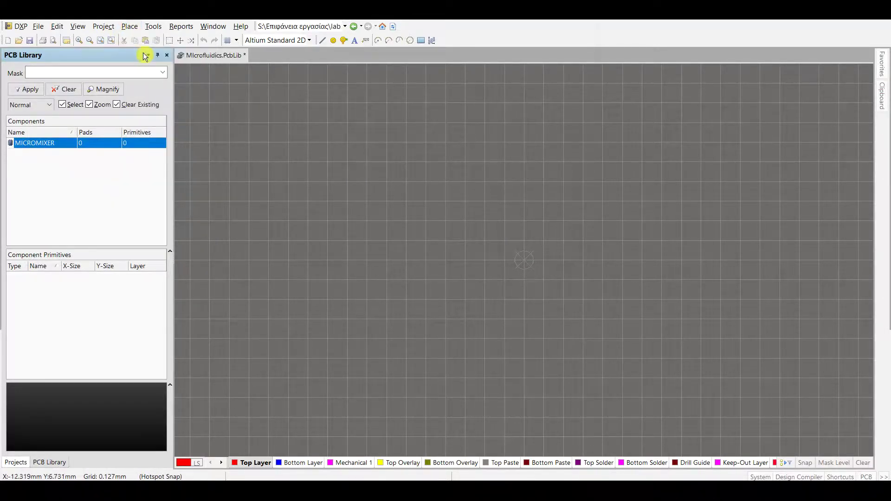
pyautogui.click(228, 280)
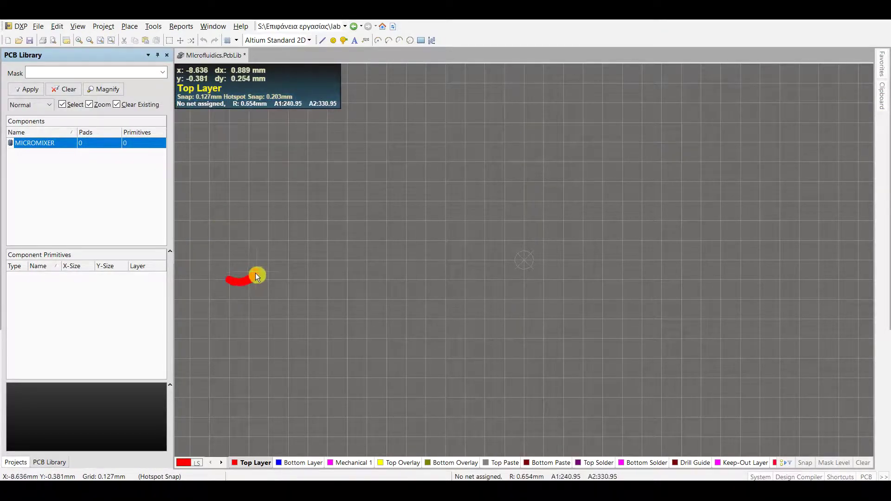
pyautogui.click(288, 241)
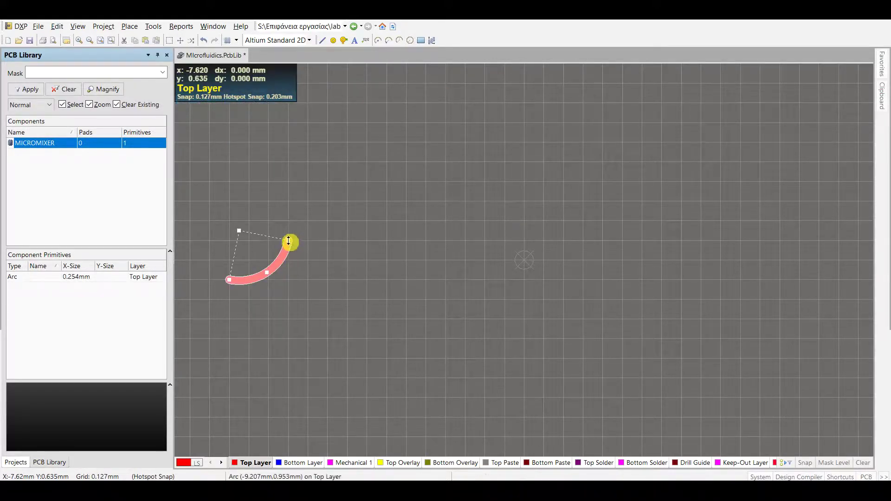
pyautogui.rightClick(288, 241)
pyautogui.click(339, 225)
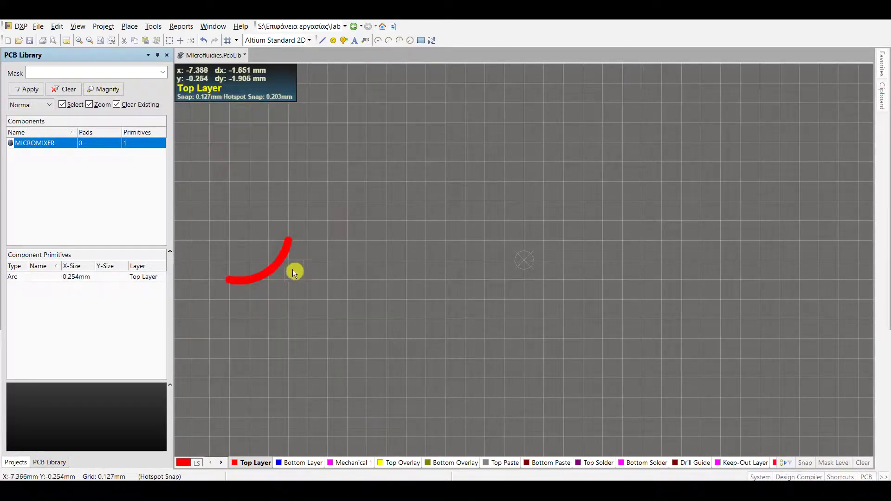
# Step: Set the arc's width to 1 mm
pyautogui.doubleClick(275, 265)
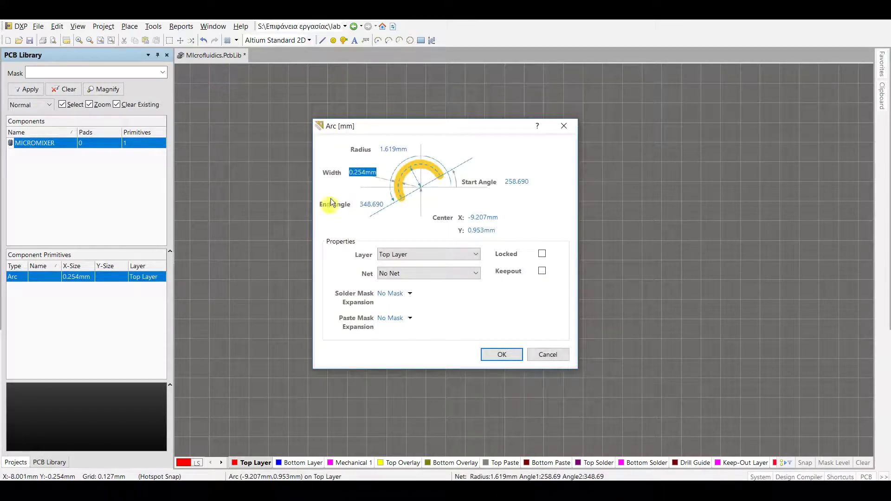
pyautogui.moveTo(365, 173); pyautogui.dragTo(348, 173)
pyautogui.press('BackSpace')
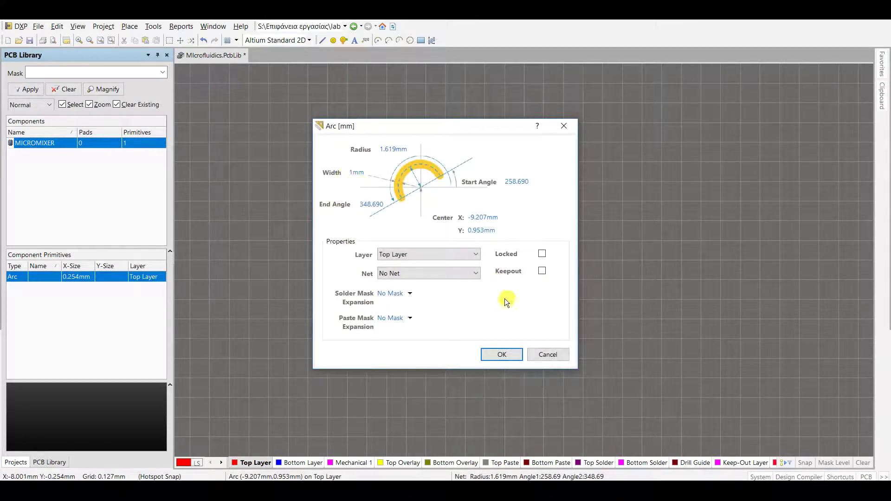
pyautogui.click(512, 355)
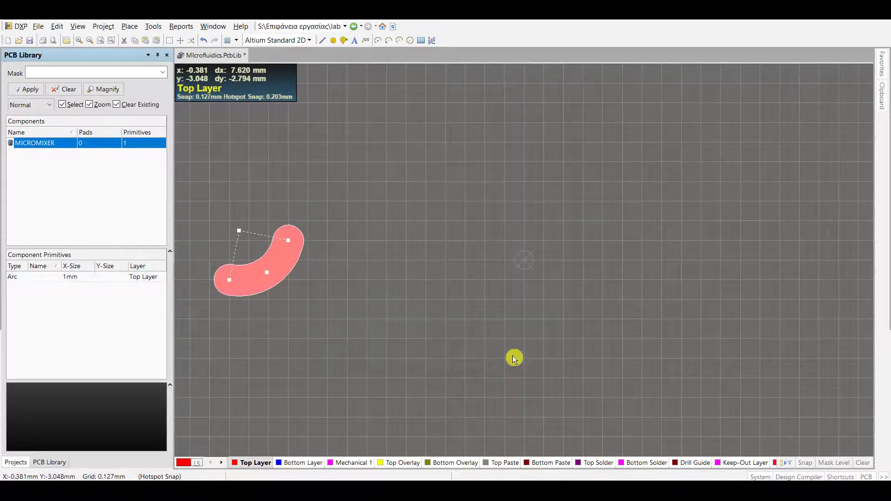
# Step: Adjust both ends of the arc so its upper end points straight up and its lower end runs horizontally
pyautogui.moveTo(289, 239); pyautogui.dragTo(292, 231)
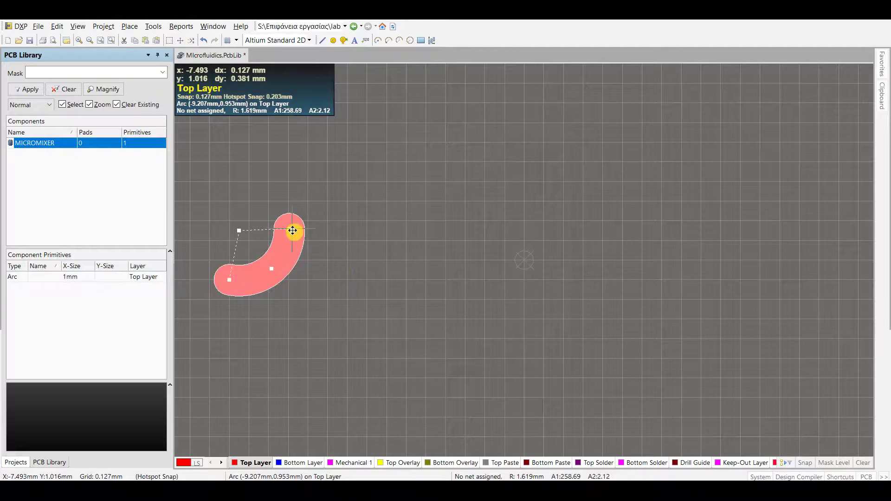
pyautogui.moveTo(292, 231); pyautogui.dragTo(291, 229)
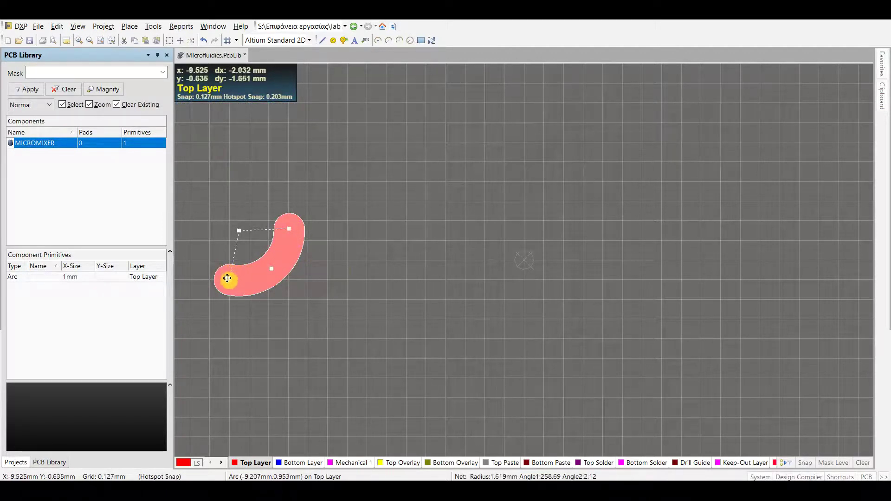
pyautogui.moveTo(230, 280); pyautogui.dragTo(236, 281)
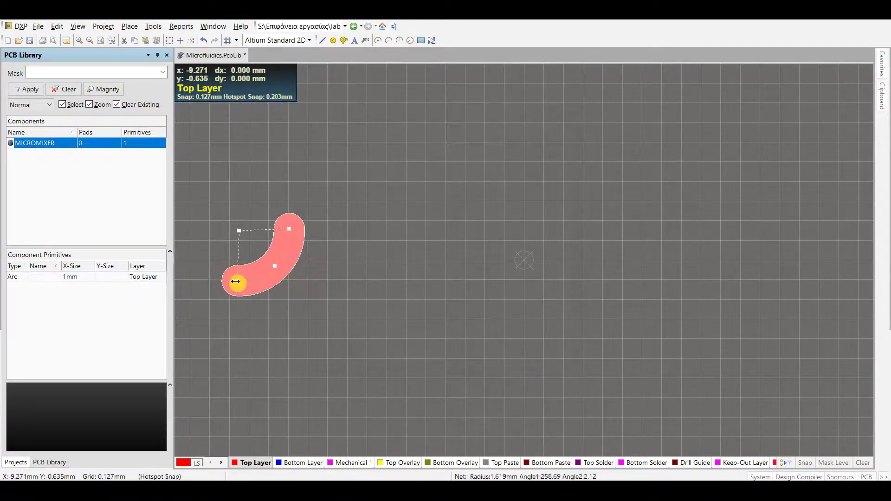
pyautogui.click(344, 301)
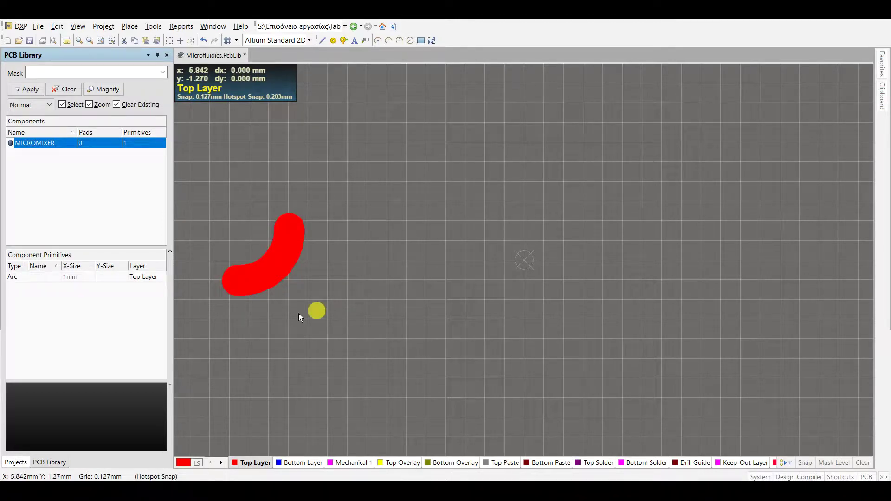
# Step: Place a vertical line about 3.53 mm long upward from the arc's upper end on the Top Layer
pyautogui.scroll(1, 288, 316)
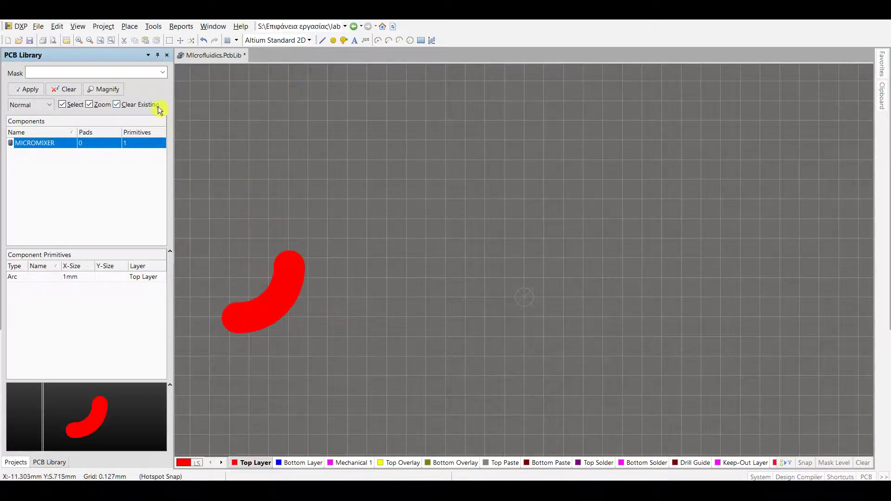
pyautogui.moveTo(306, 154); pyautogui.dragTo(346, 167, button='right')
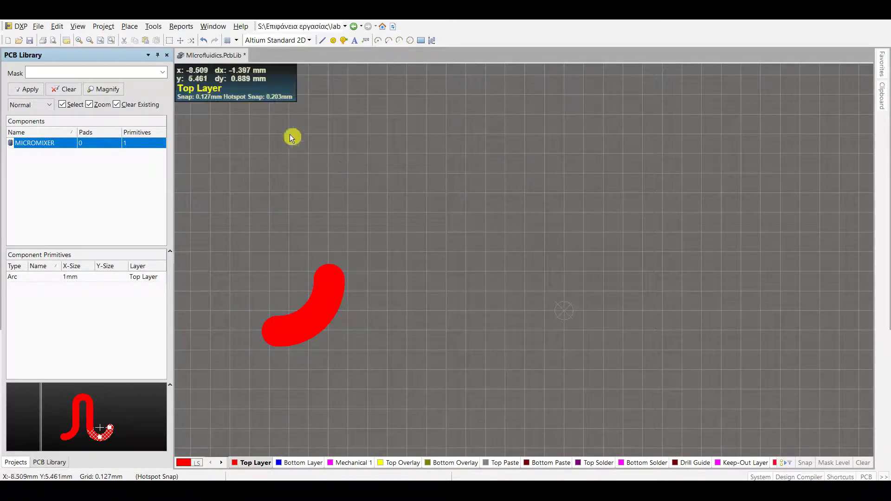
pyautogui.click(129, 29)
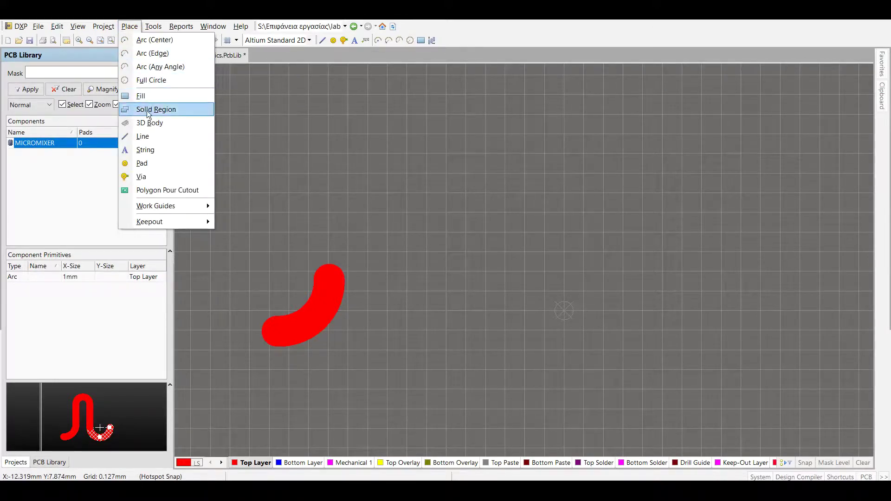
pyautogui.click(153, 135)
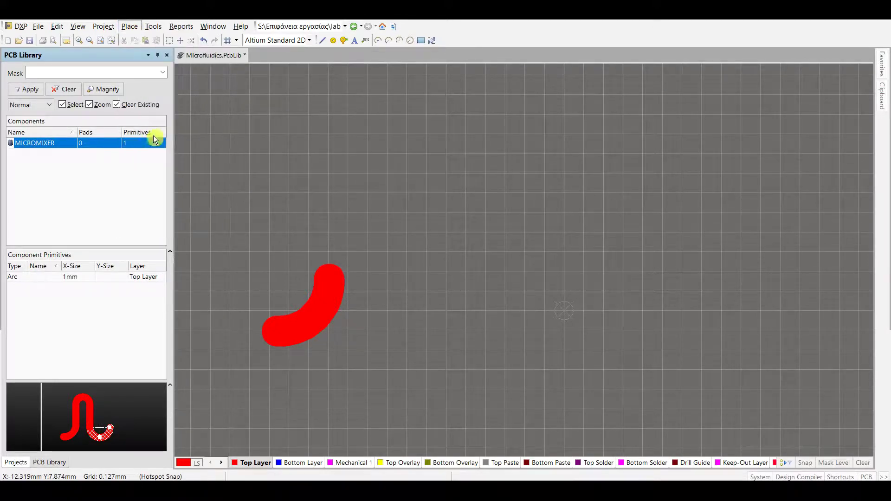
pyautogui.click(329, 279)
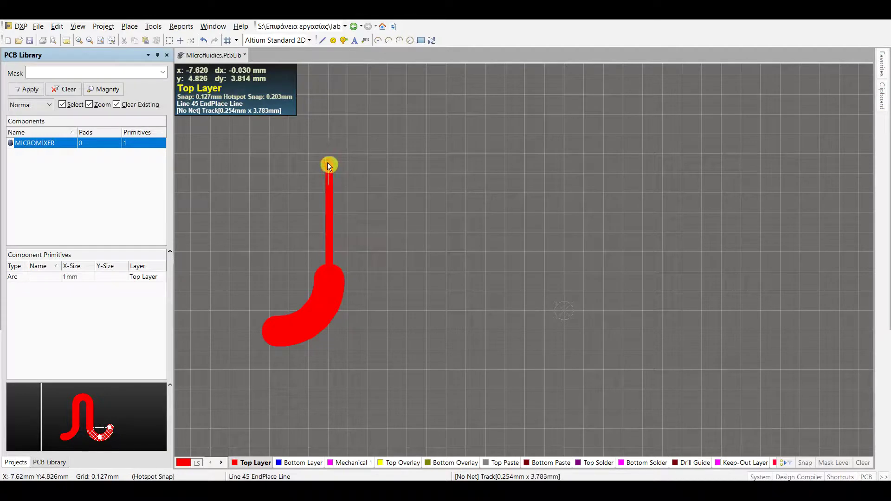
pyautogui.click(328, 168)
pyautogui.rightClick(357, 184)
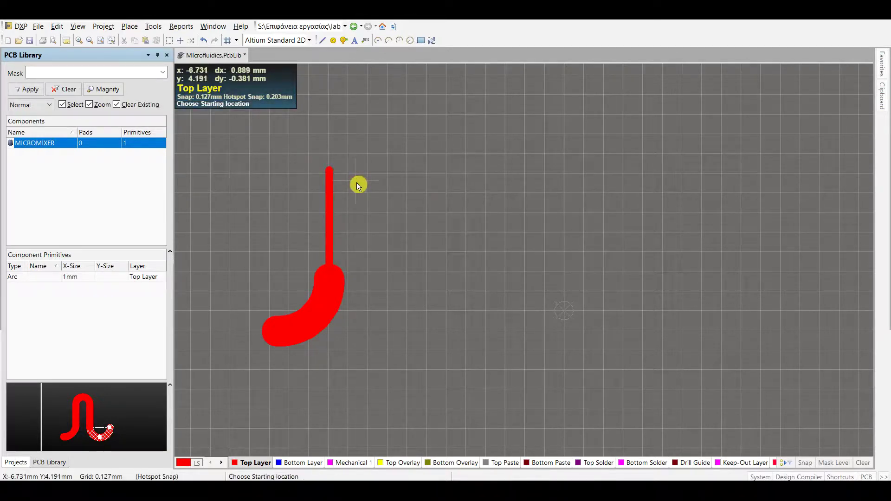
# Step: Set the vertical track's width to 1 mm
pyautogui.doubleClick(331, 187)
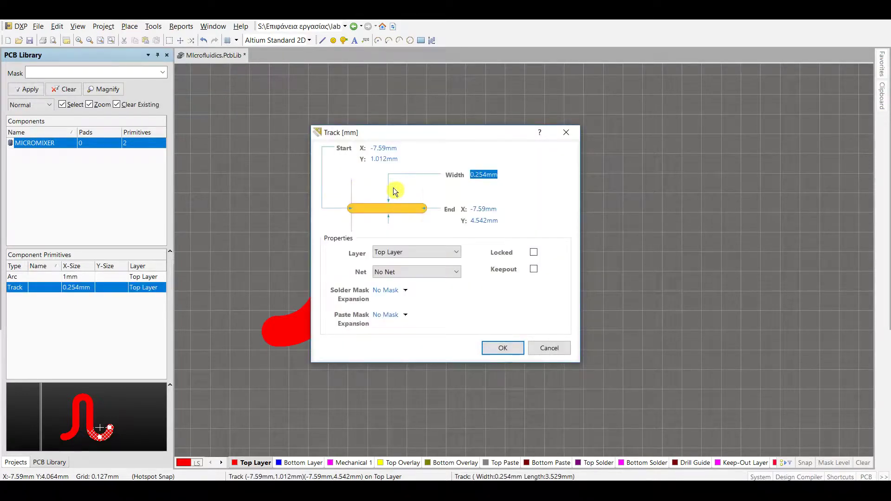
pyautogui.write('1')
pyautogui.click(502, 349)
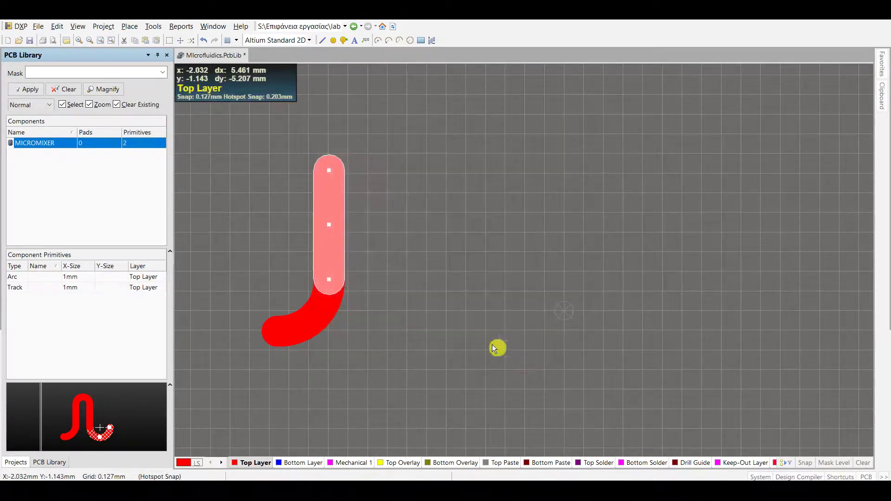
# Step: Place an edge arc of about 2.68 mm radius from the vertical track's upper end, curving over to the right
pyautogui.click(129, 26)
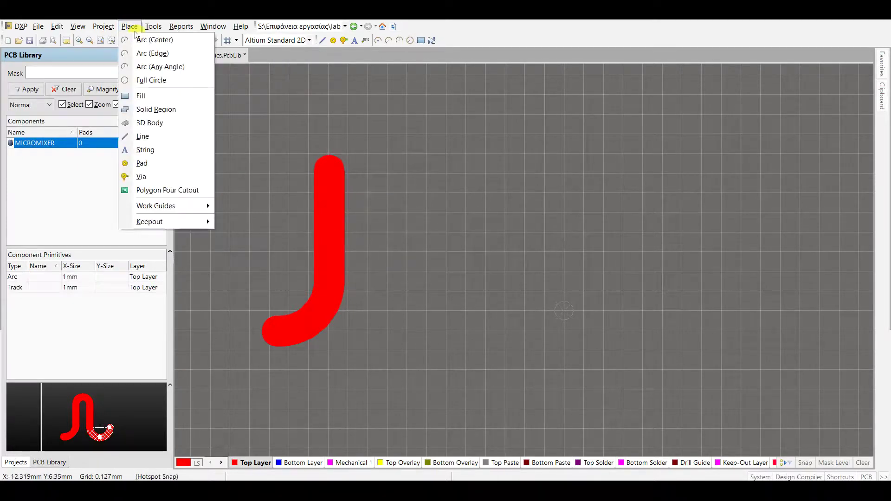
pyautogui.click(176, 54)
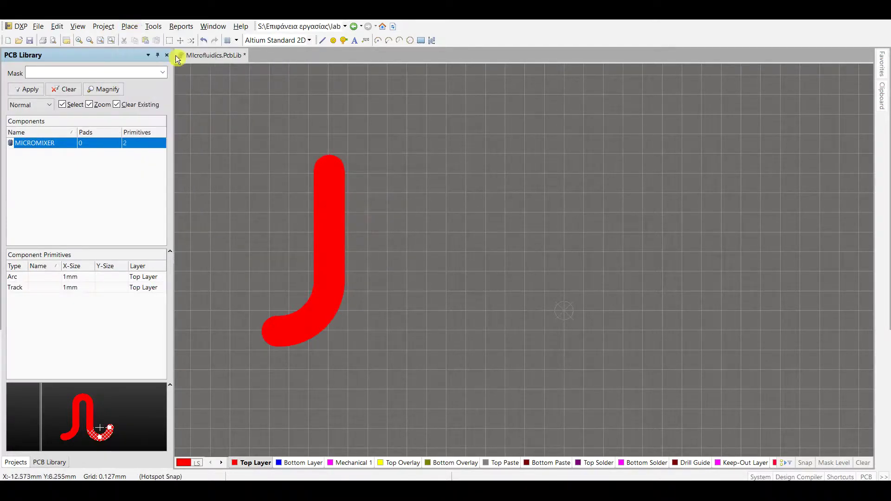
pyautogui.click(330, 171)
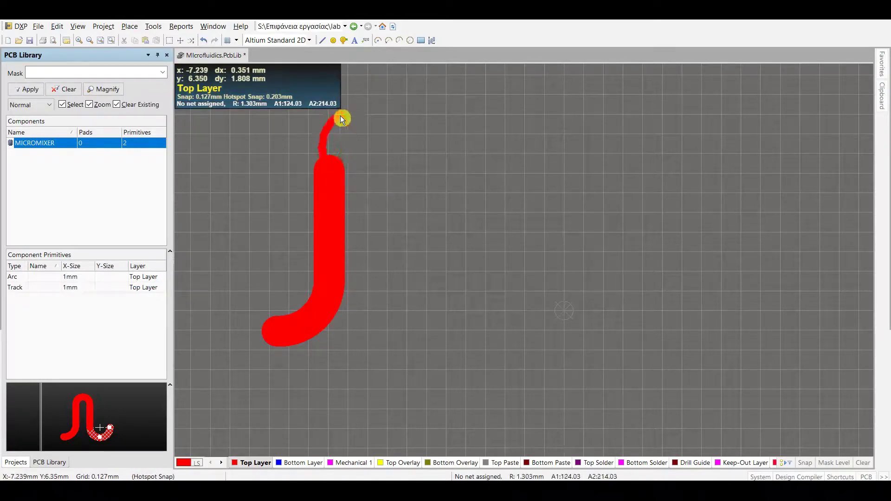
pyautogui.click(447, 161)
pyautogui.rightClick(446, 161)
pyautogui.rightClick(449, 178)
pyautogui.click(416, 156)
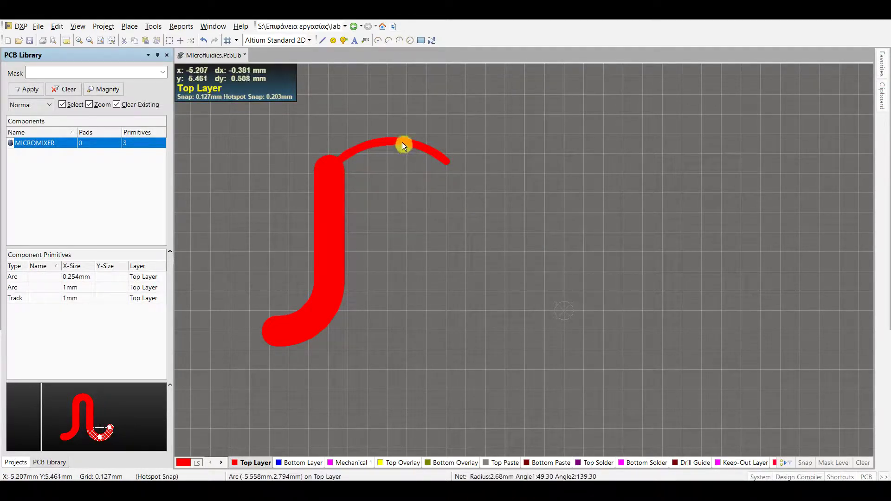
# Step: Set the new arc's width to 1 mm, radius to 1.4 mm, start angle to 0 and end angle to 180
pyautogui.doubleClick(402, 142)
pyautogui.write('1')
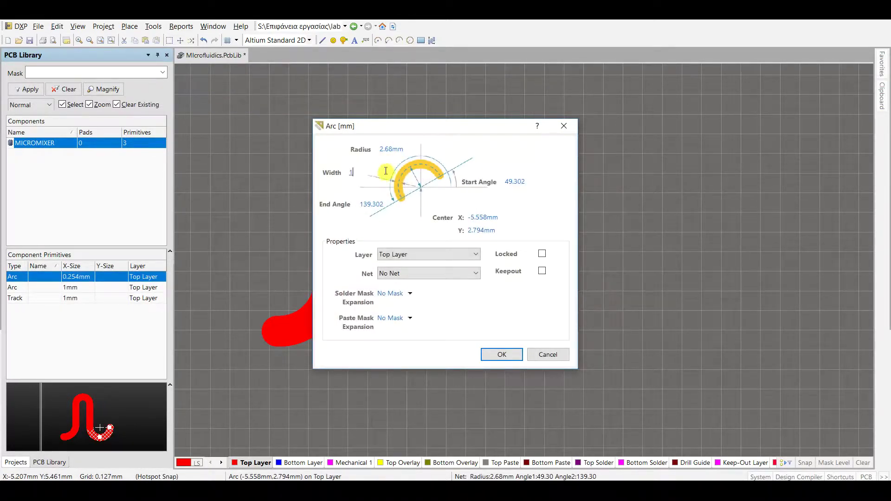
pyautogui.doubleClick(389, 149)
pyautogui.write('1.4')
pyautogui.click(377, 207)
pyautogui.doubleClick(377, 206)
pyautogui.write('180')
pyautogui.doubleClick(513, 182)
pyautogui.write('0')
pyautogui.click(501, 354)
# Step: Move the semicircular arc so its left end meets the upper end of the vertical track
pyautogui.moveTo(422, 196); pyautogui.dragTo(414, 165)
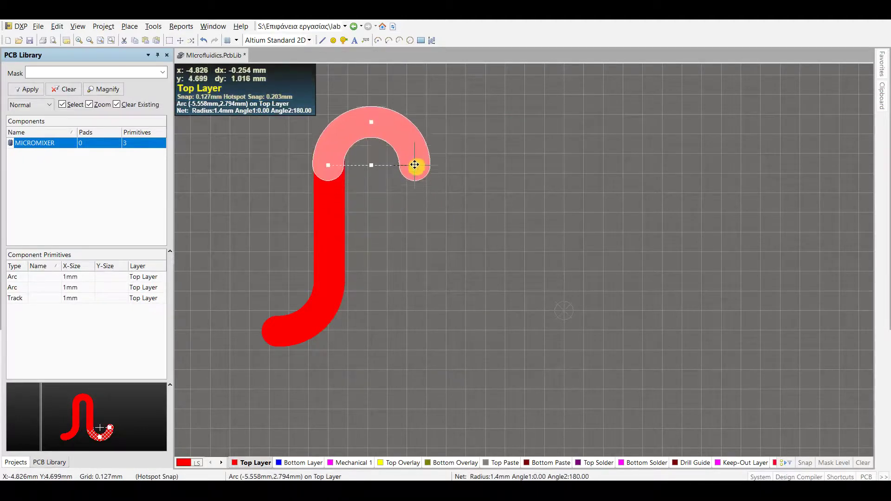
pyautogui.click(407, 216)
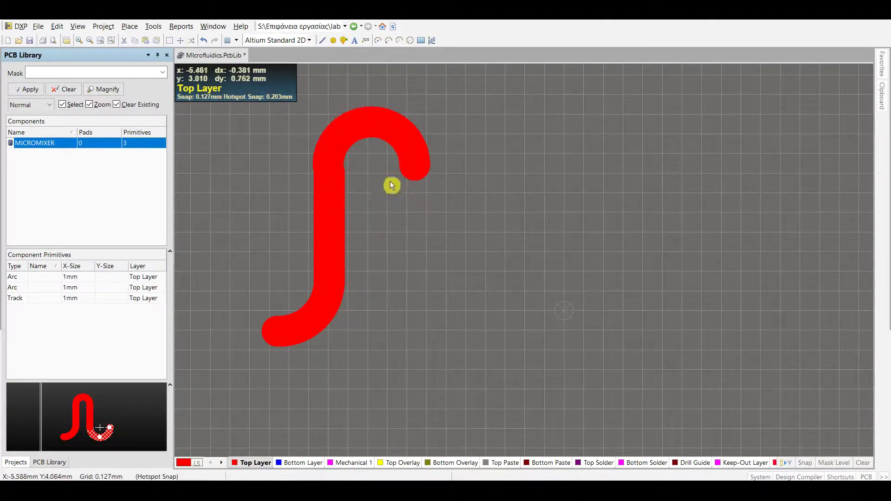
pyautogui.click(399, 143)
pyautogui.moveTo(400, 142); pyautogui.dragTo(412, 165)
pyautogui.click(420, 222)
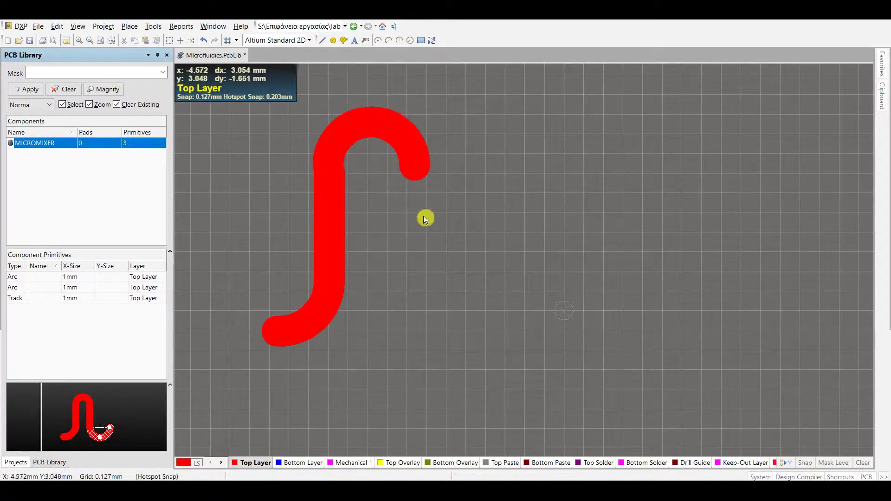
pyautogui.click(370, 124)
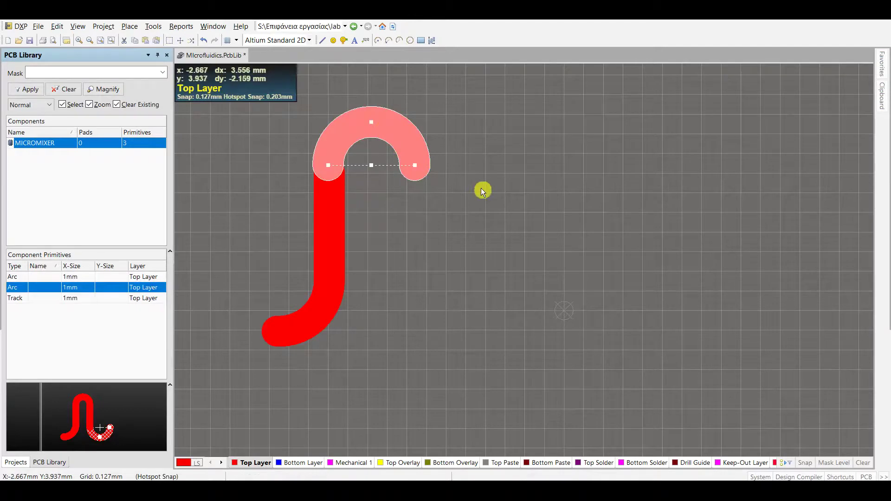
pyautogui.moveTo(480, 188)
pyautogui.mouseDown()
pyautogui.moveTo(481, 204)
pyautogui.moveTo(481, 193)
pyautogui.mouseUp()
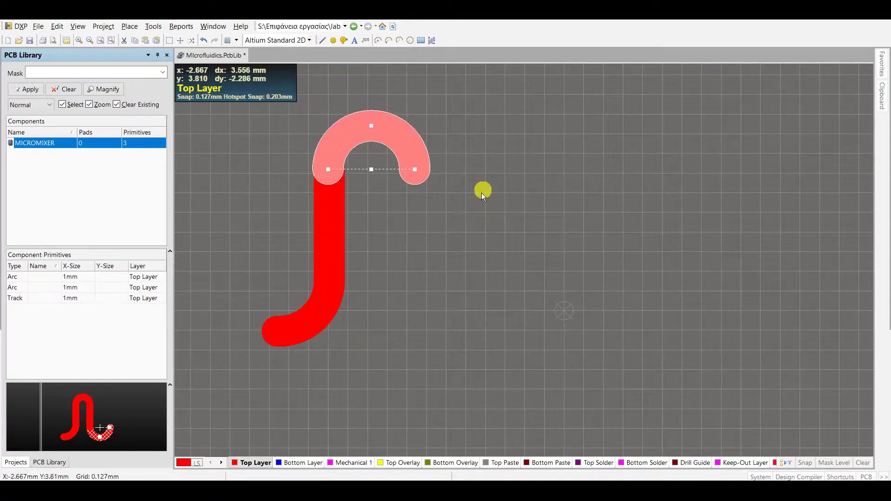
# Step: Extend the semicircular arc's left end down onto the vertical track, to an end angle of about 190.55
pyautogui.click(338, 193)
pyautogui.moveTo(329, 170)
pyautogui.mouseDown()
pyautogui.moveTo(329, 185)
pyautogui.moveTo(329, 168)
pyautogui.mouseUp()
pyautogui.click(395, 204)
pyautogui.click(334, 147)
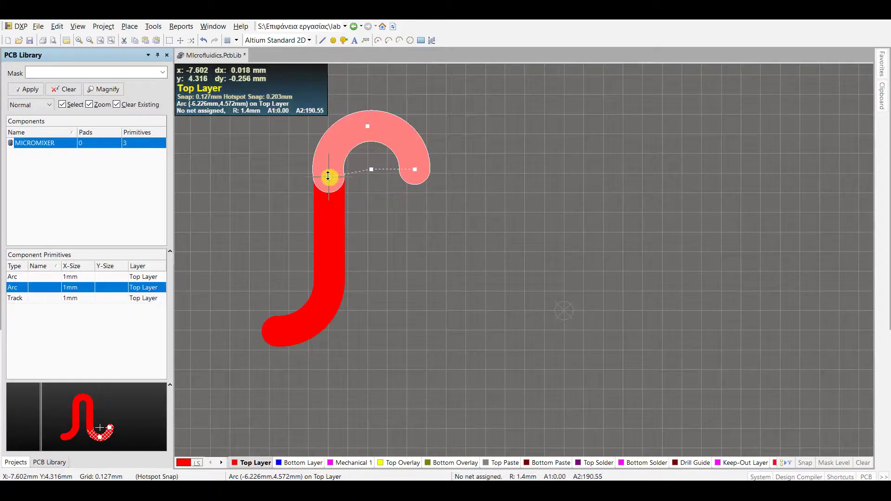
pyautogui.click(414, 238)
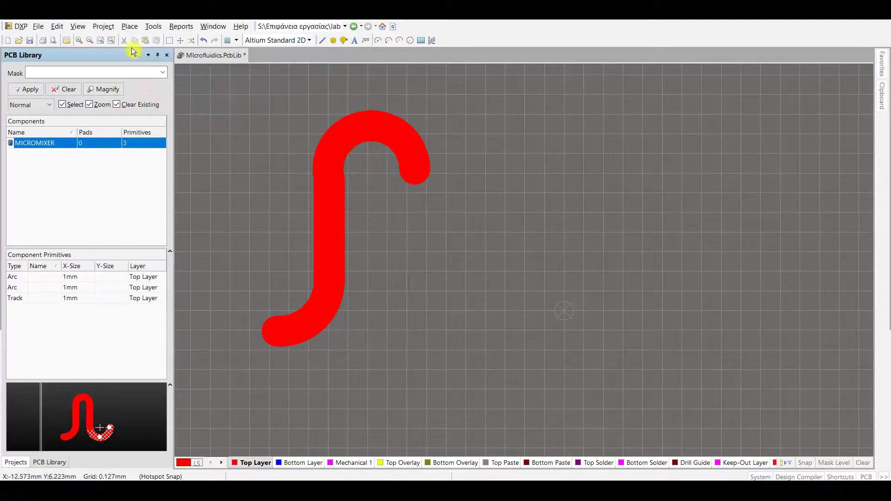
# Step: Draw a vertical track about 3.68 mm long downward from the semicircular arc's right end
pyautogui.click(129, 28)
pyautogui.click(163, 136)
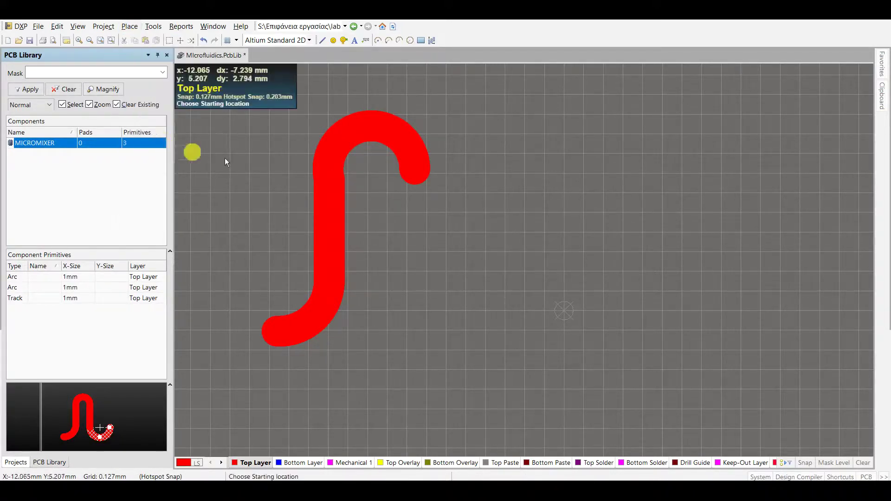
pyautogui.click(413, 172)
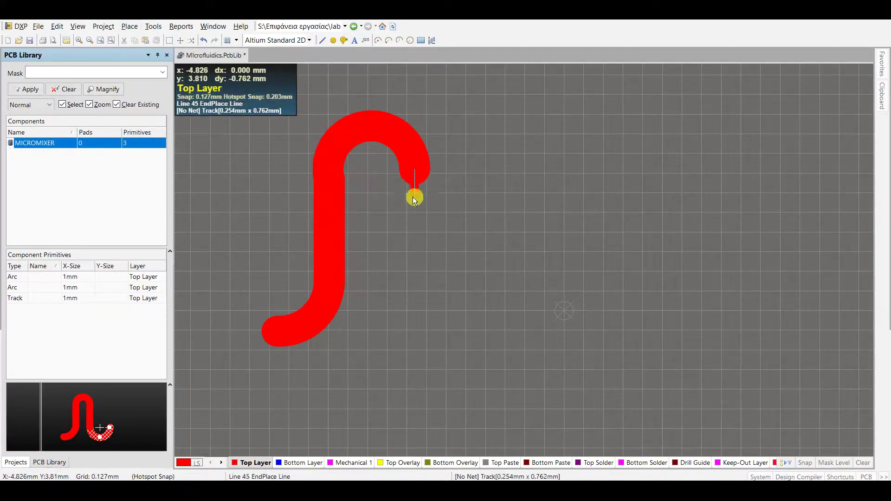
pyautogui.click(416, 283)
pyautogui.rightClick(411, 315)
pyautogui.rightClick(413, 304)
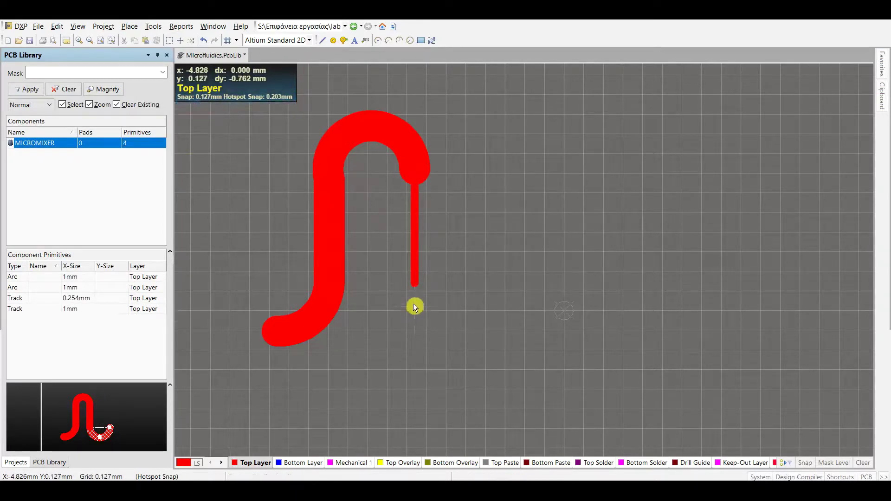
# Step: Set the new right-hand track's width to 1 mm
pyautogui.doubleClick(413, 263)
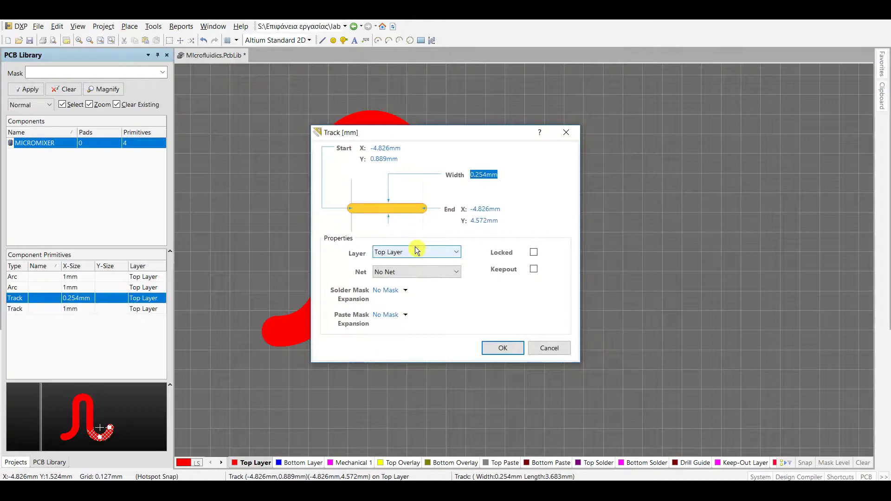
pyautogui.write('1')
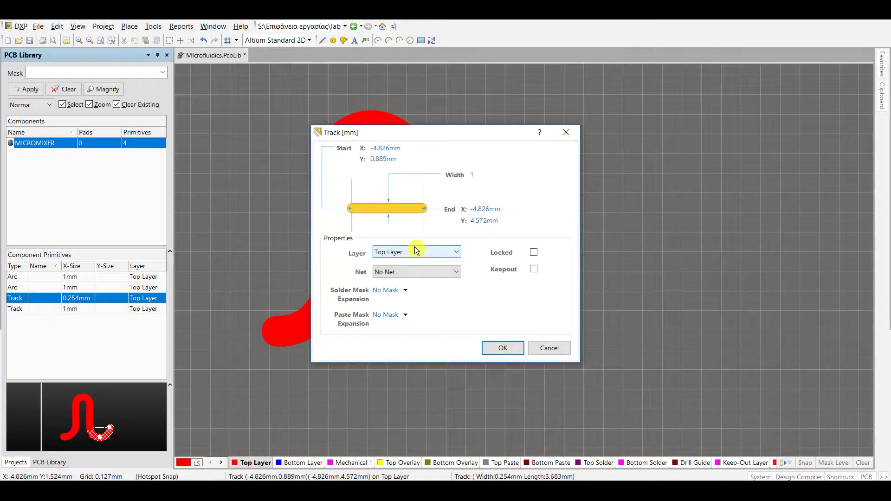
pyautogui.click(501, 348)
pyautogui.rightClick(499, 346)
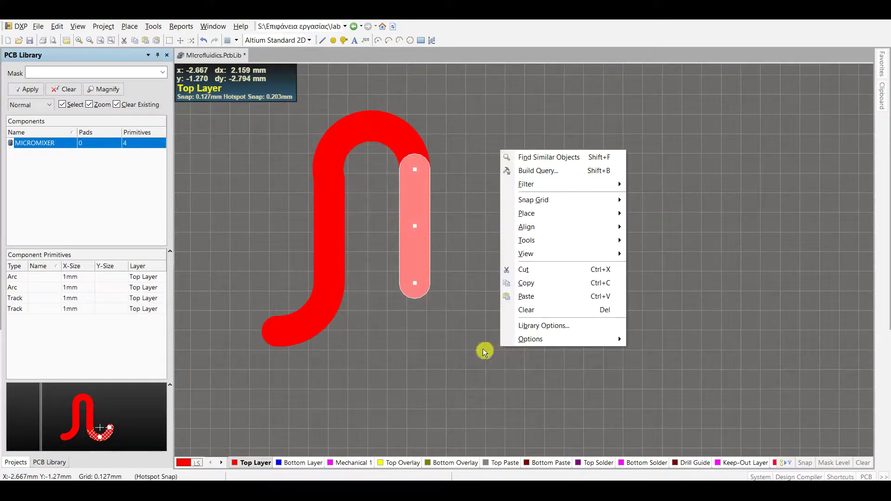
pyautogui.click(483, 349)
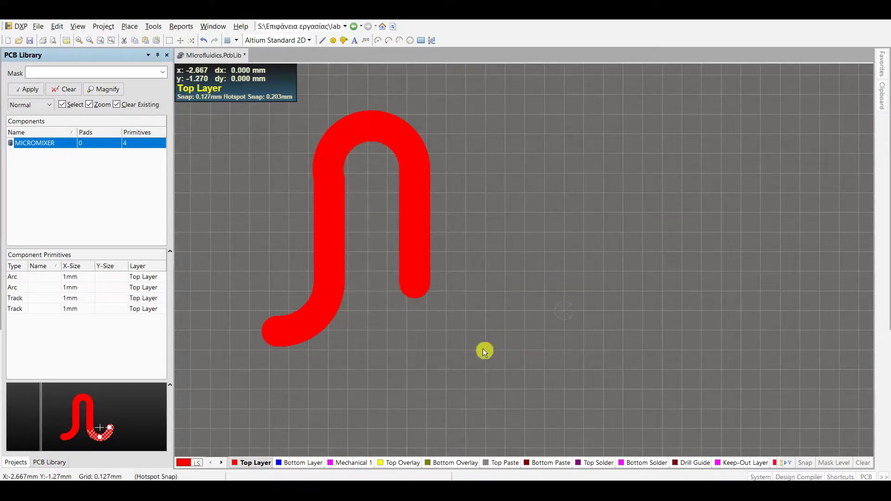
# Step: Place an edge arc of about 2.79 mm radius from the right track's lower end, curving below to the right
pyautogui.click(132, 28)
pyautogui.press('p')
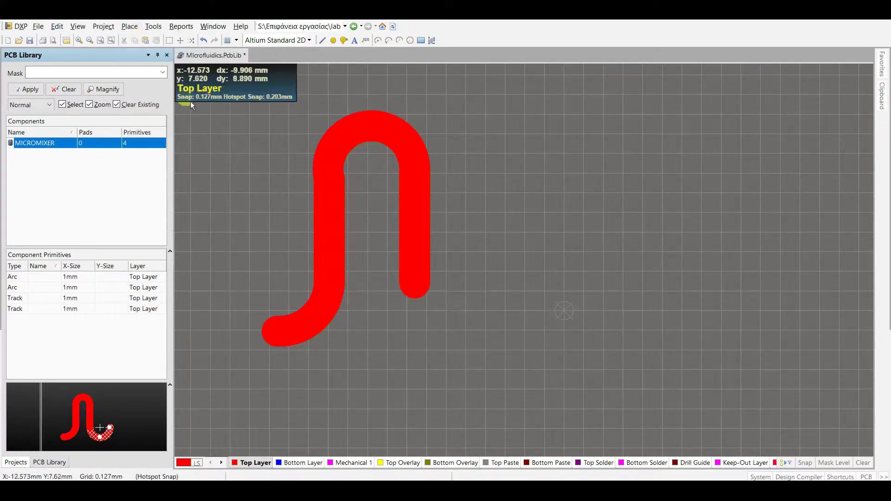
pyautogui.click(413, 286)
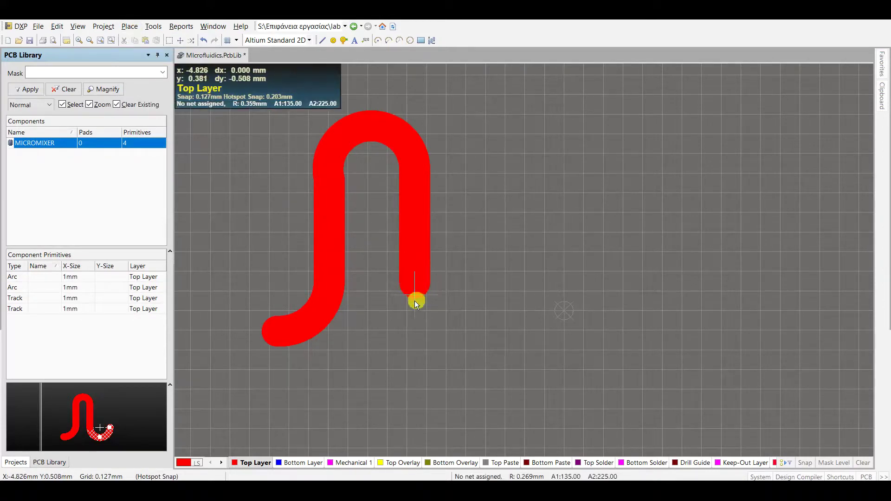
pyautogui.click(535, 288)
pyautogui.rightClick(537, 316)
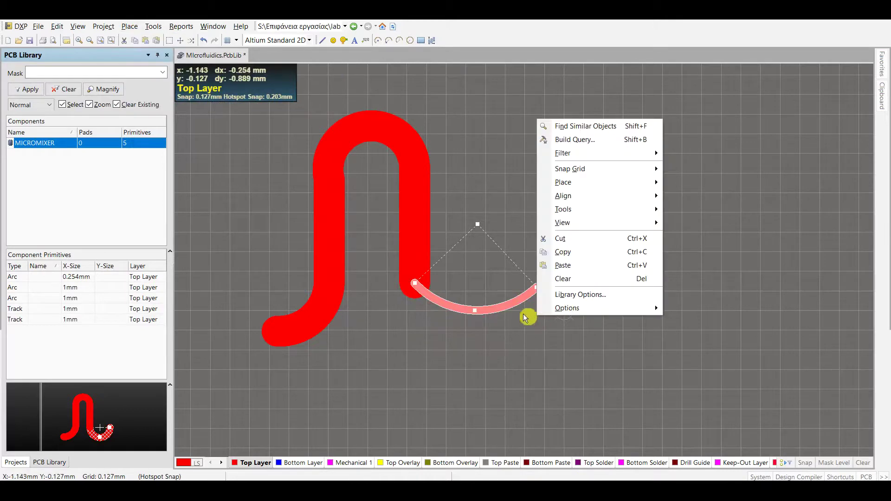
pyautogui.click(505, 310)
# Step: Give the lower arc width 1 mm, radius 1.4 mm, start angle 180 and end angle 360, and move its left end onto the right track's lower end
pyautogui.doubleClick(501, 307)
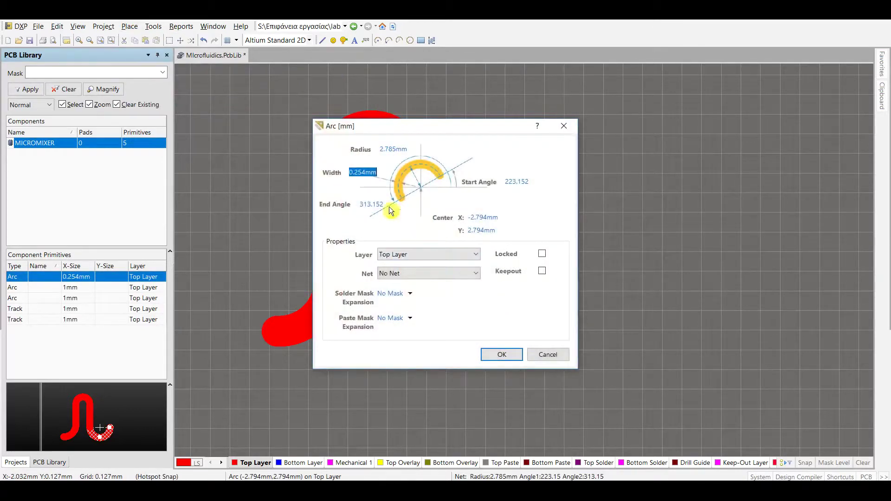
pyautogui.write('1')
pyautogui.doubleClick(392, 149)
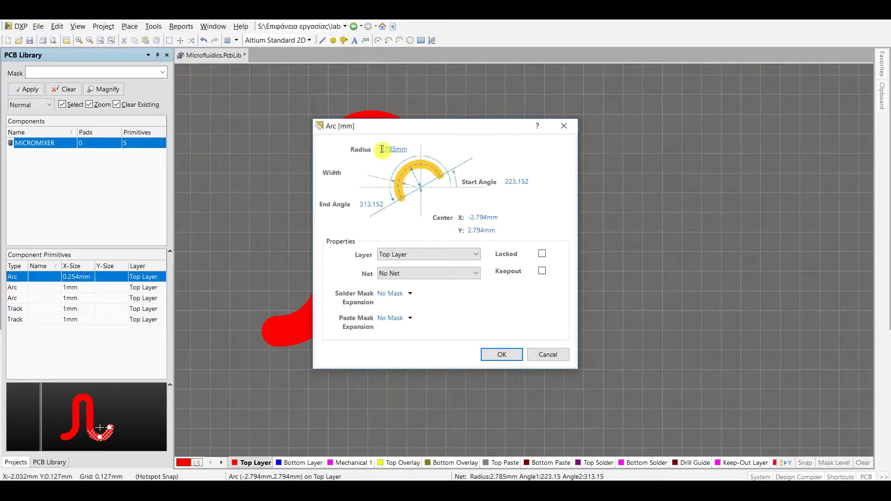
pyautogui.write('1.4')
pyautogui.doubleClick(371, 205)
pyautogui.write('360')
pyautogui.doubleClick(510, 181)
pyautogui.press('BackSpace')
pyautogui.write('180')
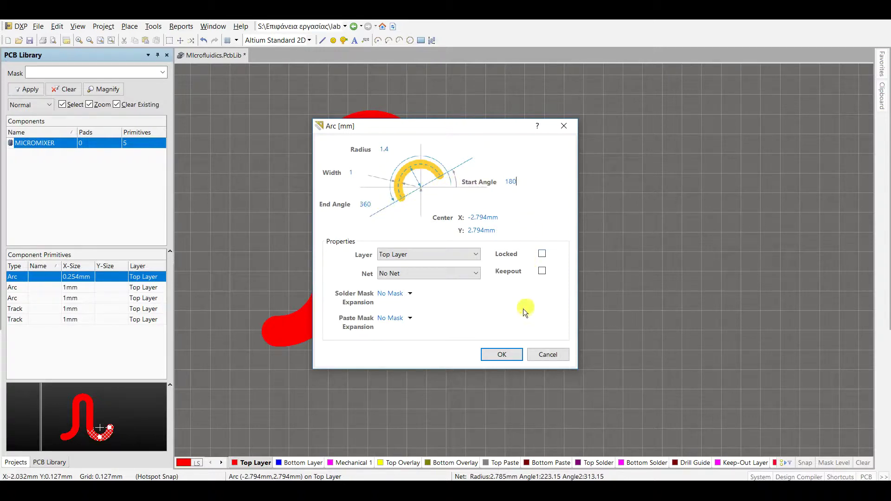
pyautogui.click(513, 355)
pyautogui.moveTo(489, 259); pyautogui.dragTo(456, 281)
pyautogui.click(494, 383)
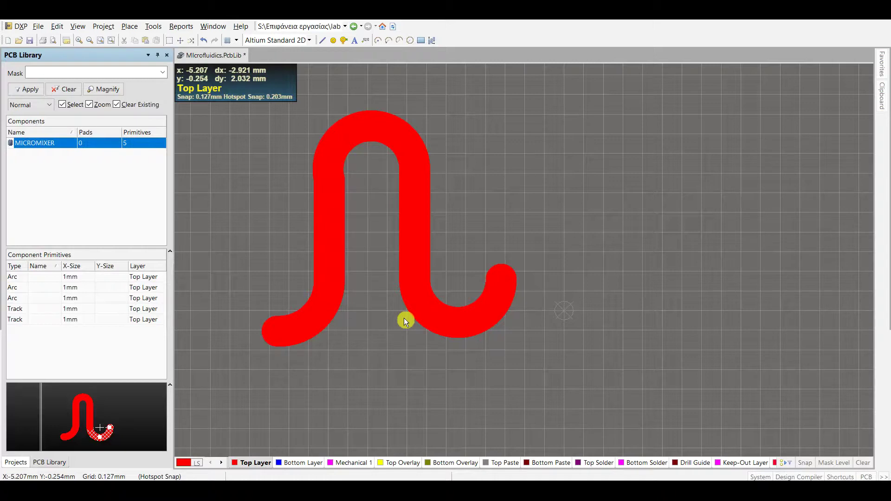
# Step: Pull the upper arc's left end back to an end angle of 180 and extend the left track's upper end to Y 4.572 mm
pyautogui.click(331, 215)
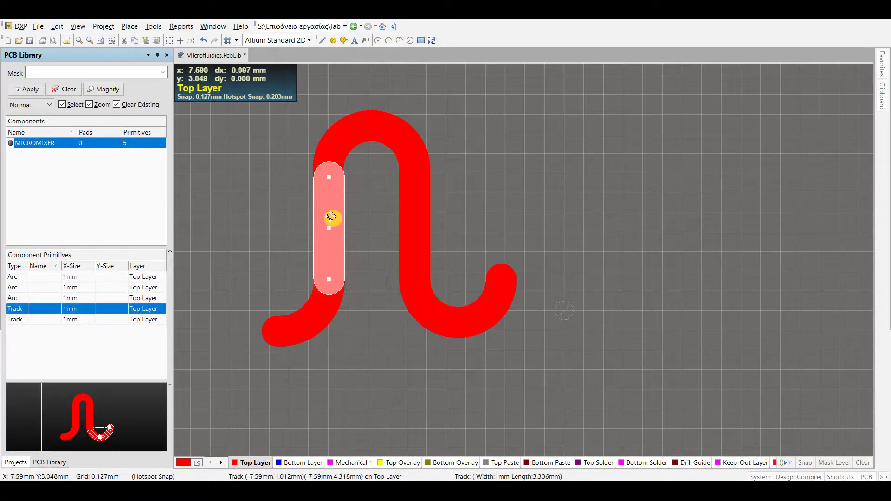
pyautogui.keyDown('ctrl'); pyautogui.scroll(5, 334, 181); pyautogui.keyUp('ctrl')
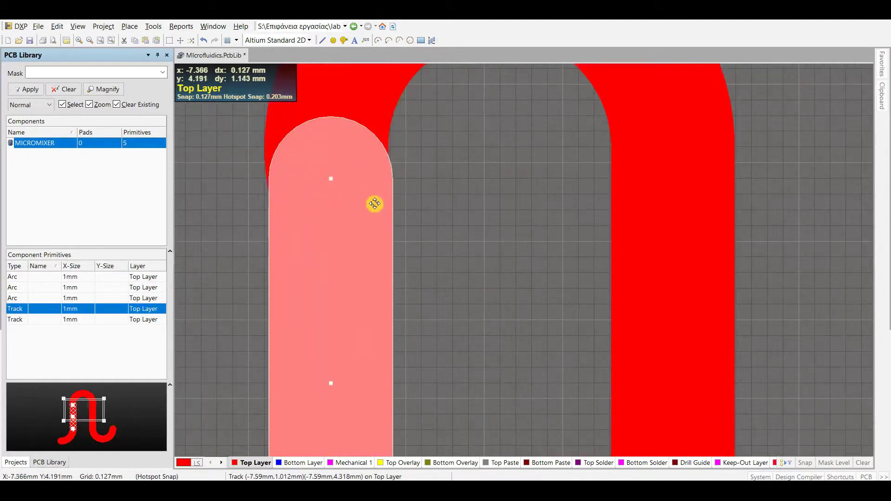
pyautogui.click(419, 227)
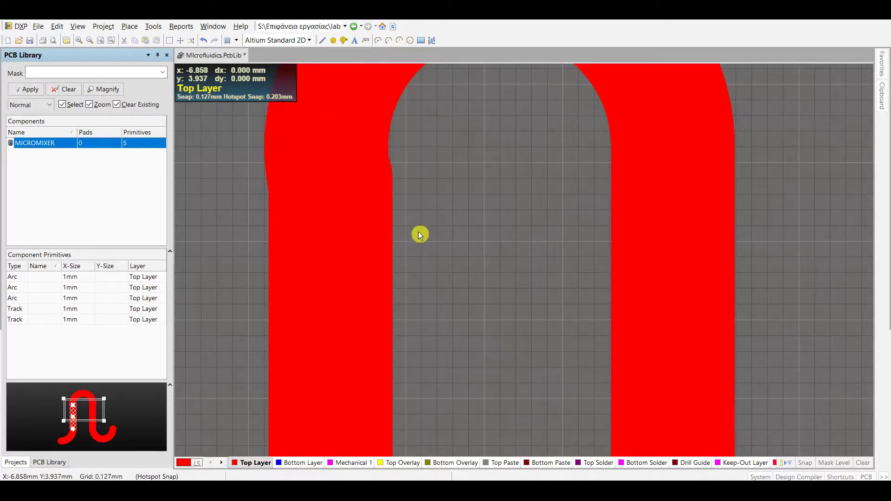
pyautogui.scroll(2, 419, 232)
pyautogui.click(374, 161)
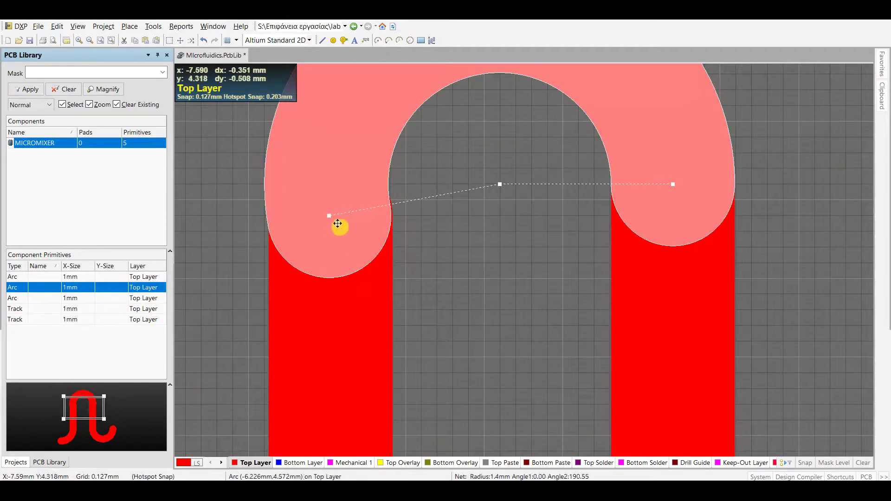
pyautogui.moveTo(328, 216); pyautogui.dragTo(318, 187)
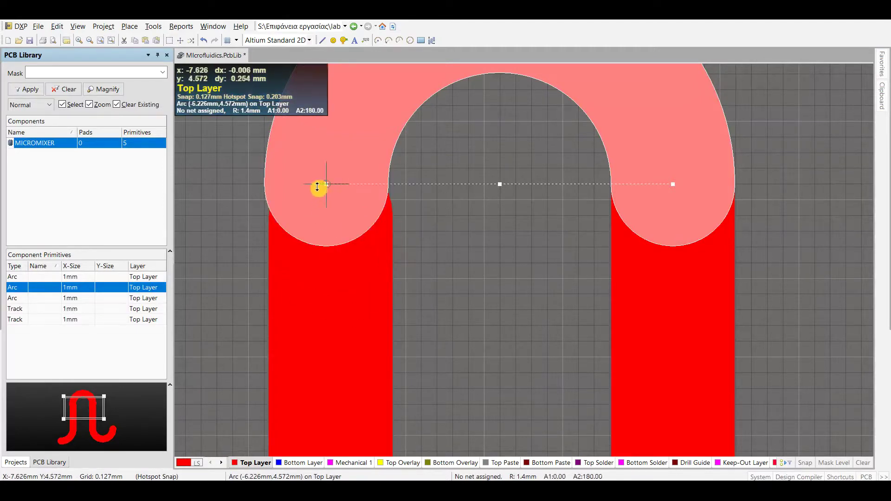
pyautogui.click(491, 288)
pyautogui.click(328, 294)
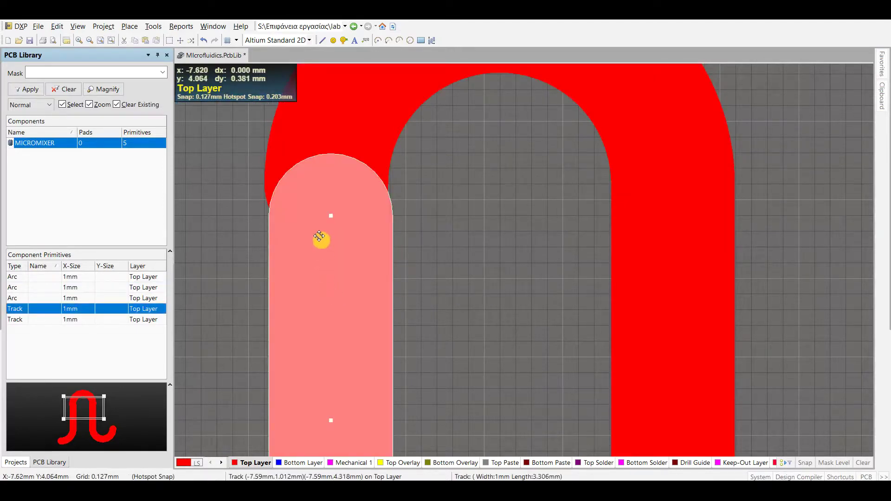
pyautogui.moveTo(330, 217); pyautogui.dragTo(331, 197)
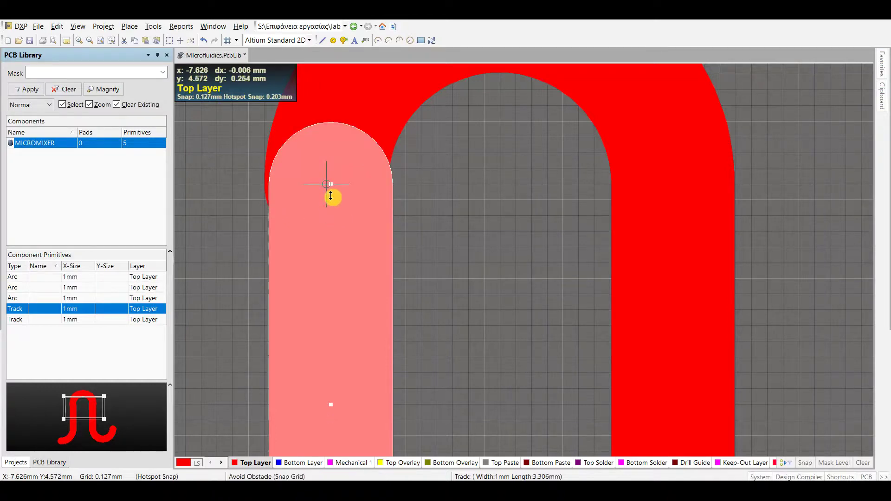
# Step: Set the left vertical track's start and end X to -7.5 mm
pyautogui.doubleClick(346, 299)
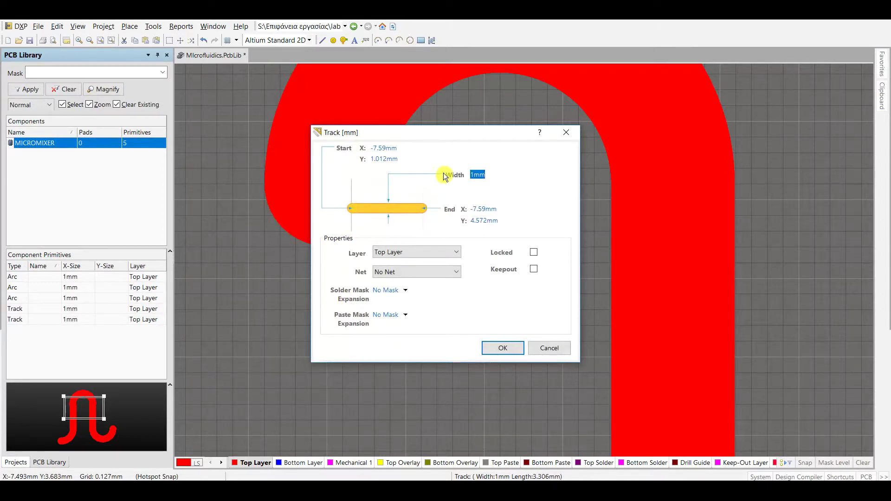
pyautogui.click(488, 209)
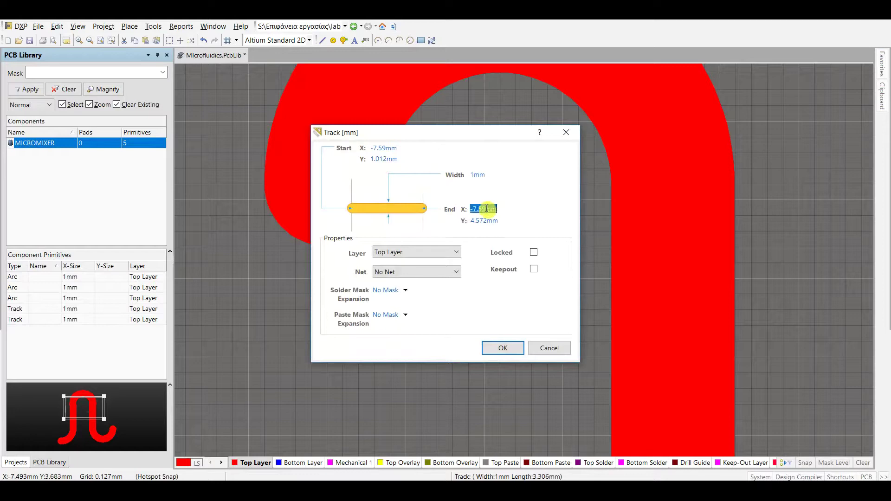
pyautogui.click(484, 209)
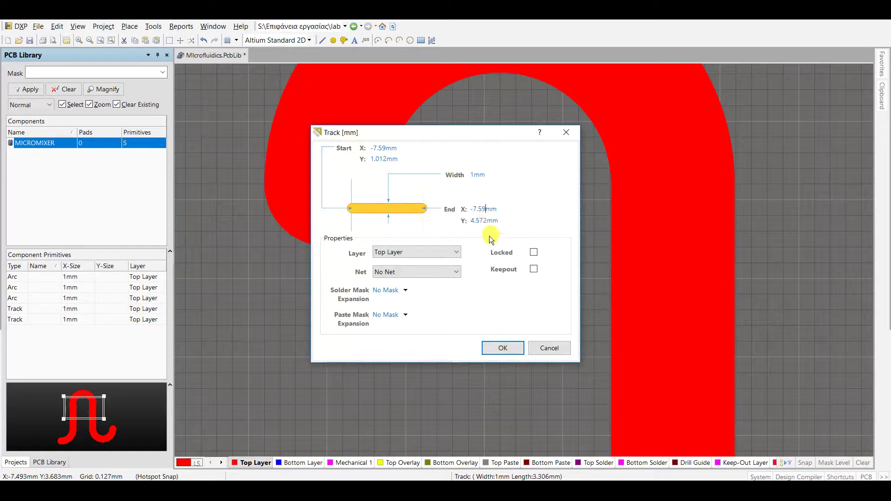
pyautogui.press('BackSpace')
pyautogui.click(386, 148)
pyautogui.click(386, 148)
pyautogui.press('BackSpace')
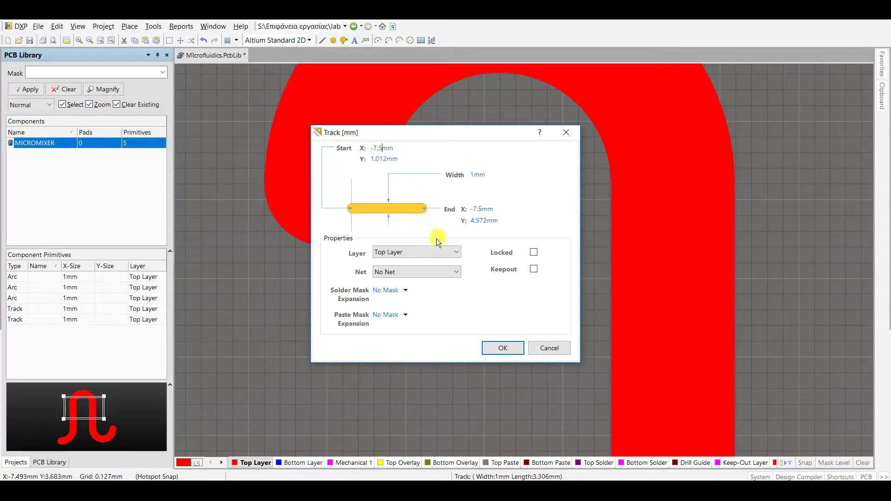
pyautogui.click(506, 347)
# Step: Set the left vertical track's start and end X to -7.7 mm
pyautogui.doubleClick(338, 337)
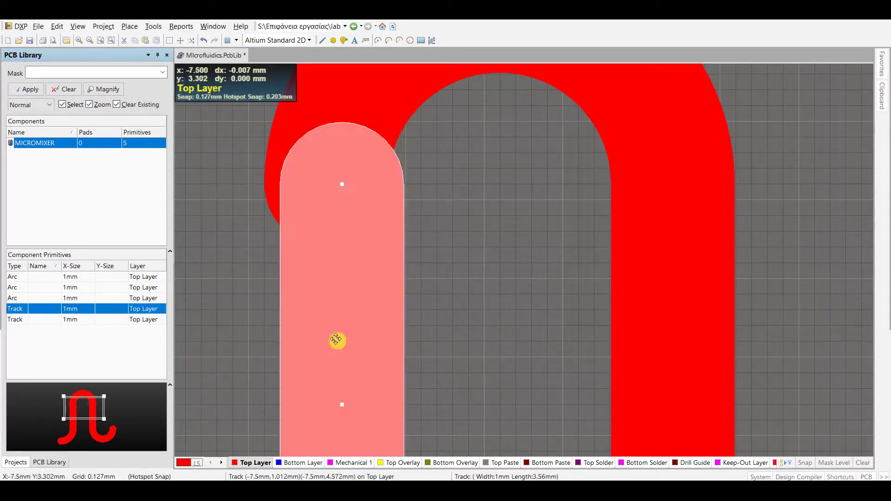
pyautogui.click(480, 208)
pyautogui.click(480, 208)
pyautogui.press('BackSpace')
pyautogui.write('7')
pyautogui.click(382, 148)
pyautogui.click(386, 147)
pyautogui.press('BackSpace')
pyautogui.write('7.7mm')
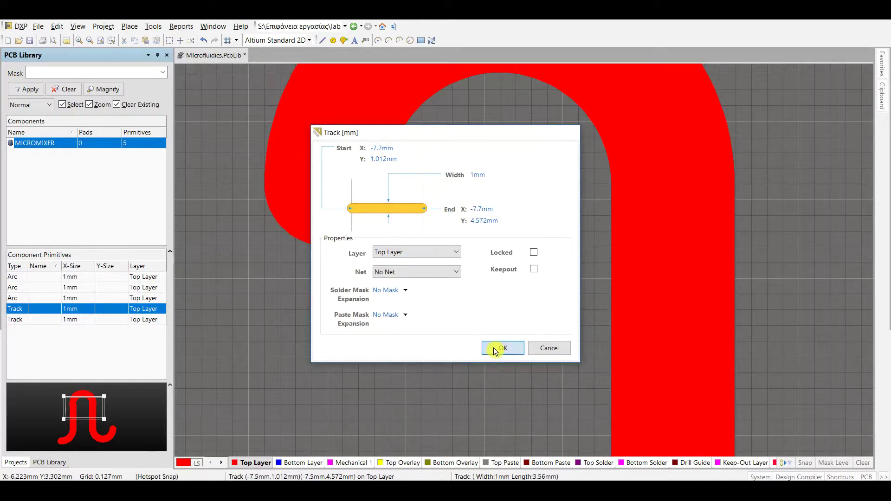
pyautogui.click(495, 351)
# Step: Set the left vertical track's start and end X to -7.65 mm
pyautogui.doubleClick(335, 337)
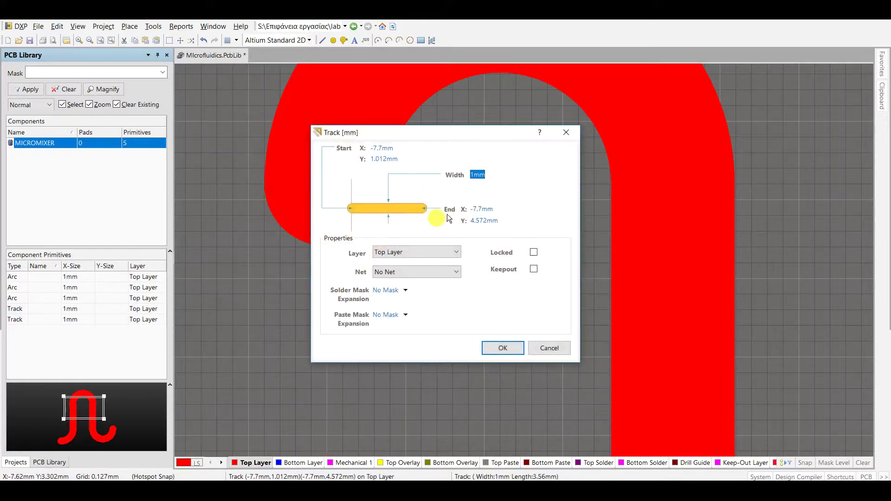
pyautogui.click(480, 209)
pyautogui.press('BackSpace')
pyautogui.write('65')
pyautogui.click(382, 148)
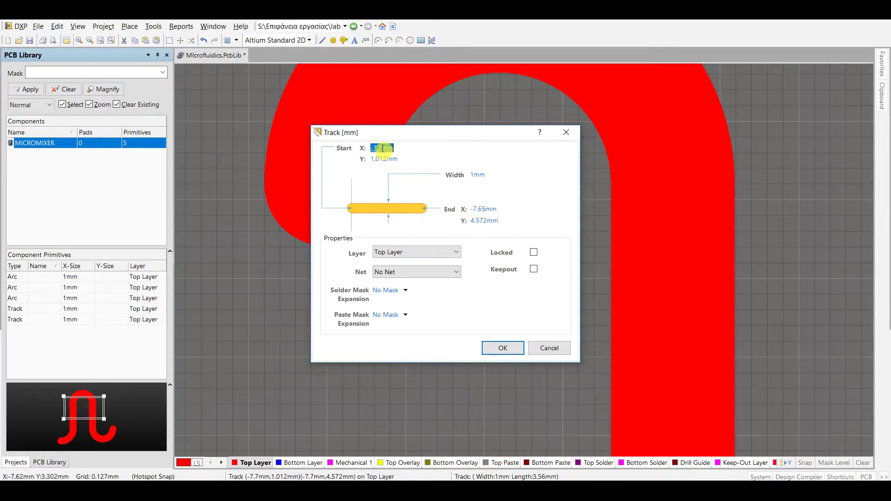
pyautogui.click(382, 148)
pyautogui.click(492, 348)
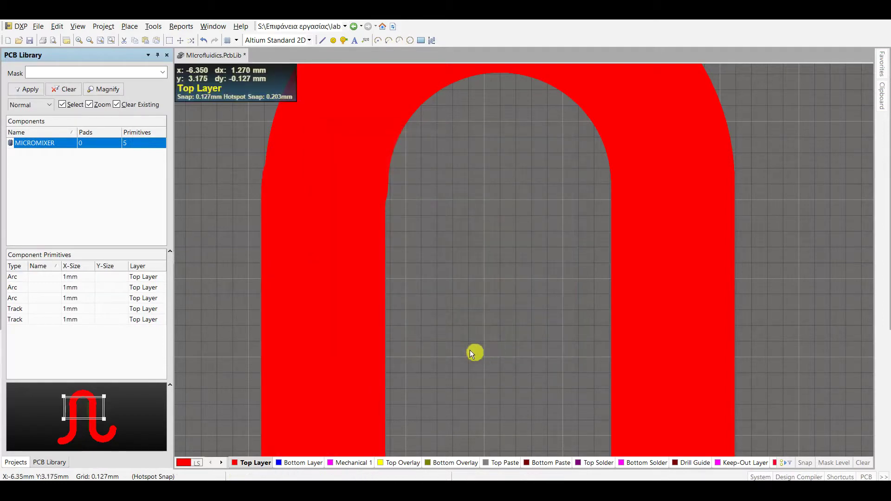
# Step: Set the left vertical track's start and end X to -7.62 mm to align it with the upper arc
pyautogui.doubleClick(343, 345)
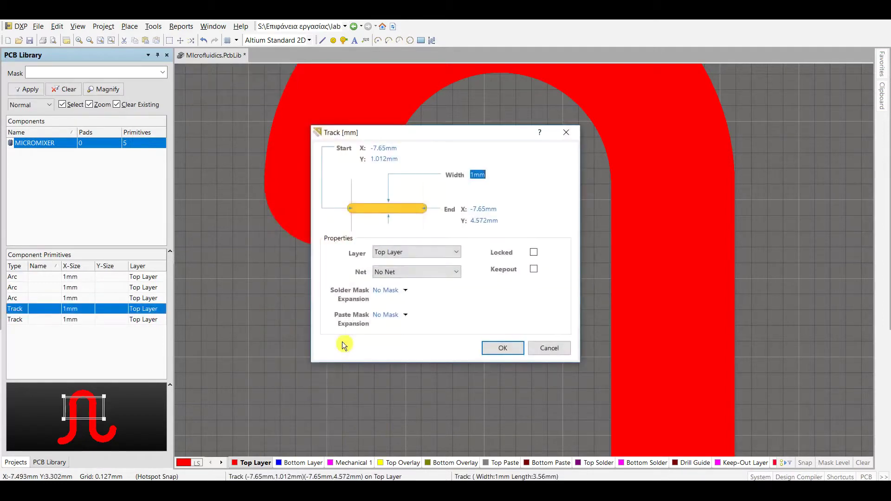
pyautogui.click(484, 209)
pyautogui.press('BackSpace')
pyautogui.write('2')
pyautogui.doubleClick(386, 148)
pyautogui.click(385, 146)
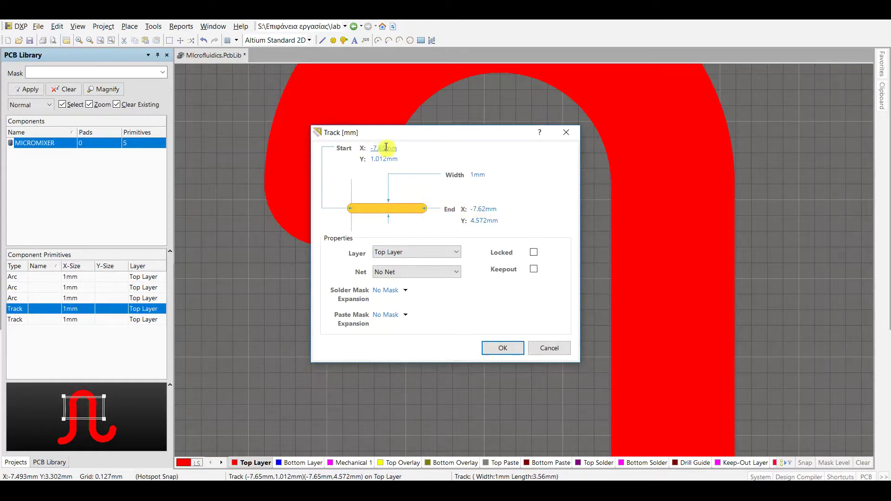
pyautogui.click(495, 349)
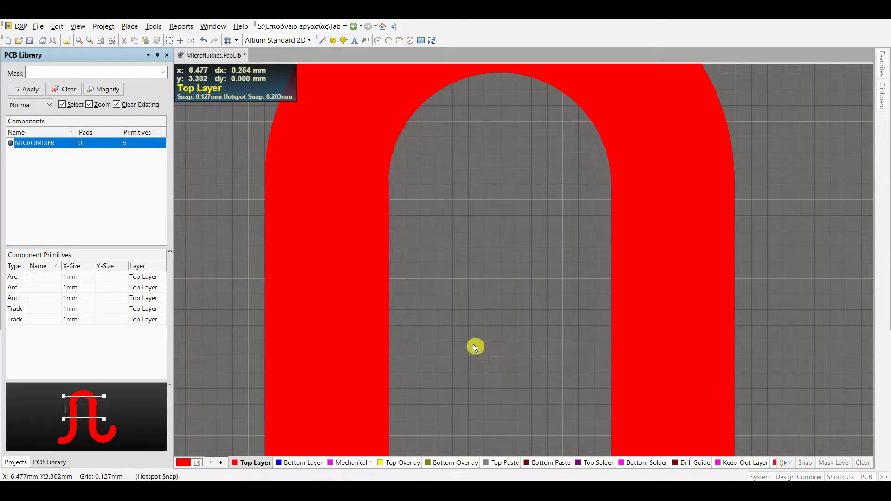
# Step: Move the lower-left arc so that its upper end lines up with the left vertical track
pyautogui.keyDown('ctrl'); pyautogui.scroll(-2, 468, 339); pyautogui.keyUp('ctrl')
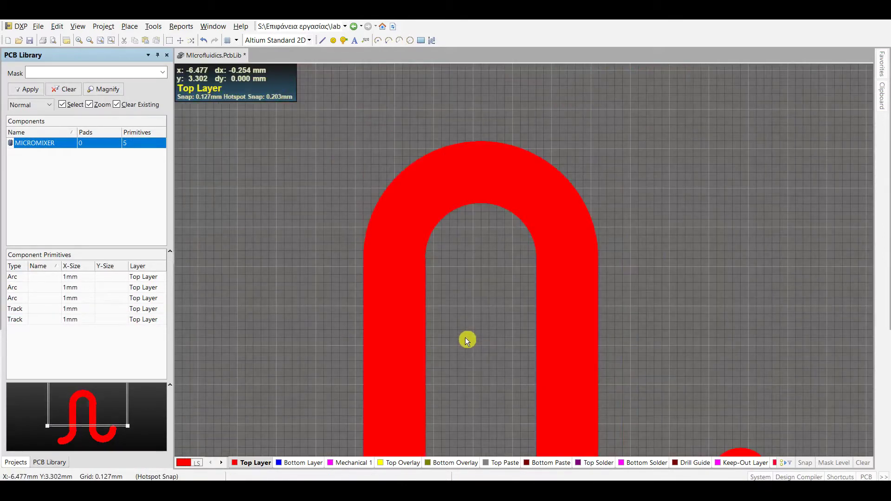
pyautogui.keyDown('ctrl'); pyautogui.scroll(-2, 466, 343); pyautogui.keyUp('ctrl')
pyautogui.moveTo(468, 346); pyautogui.dragTo(433, 254, button='right')
pyautogui.keyDown('ctrl'); pyautogui.scroll(2, 399, 321); pyautogui.keyUp('ctrl')
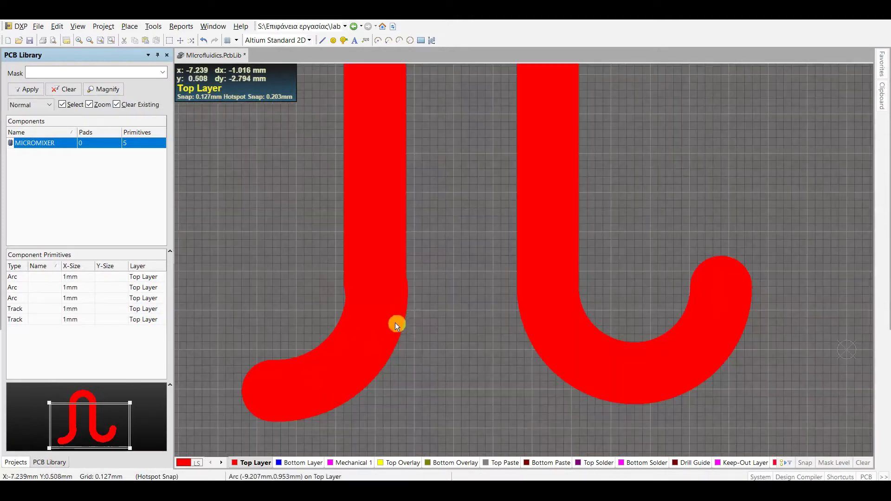
pyautogui.keyDown('ctrl'); pyautogui.scroll(2, 377, 357); pyautogui.keyUp('ctrl')
pyautogui.click(374, 335)
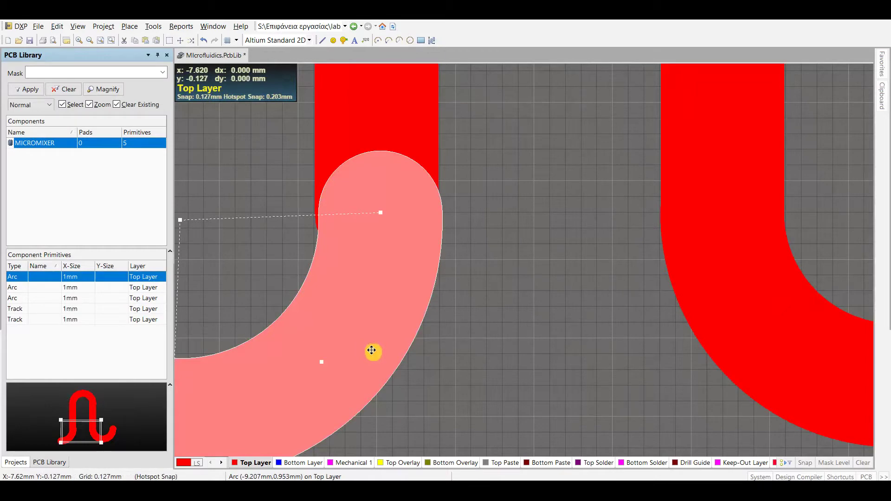
pyautogui.click(511, 229)
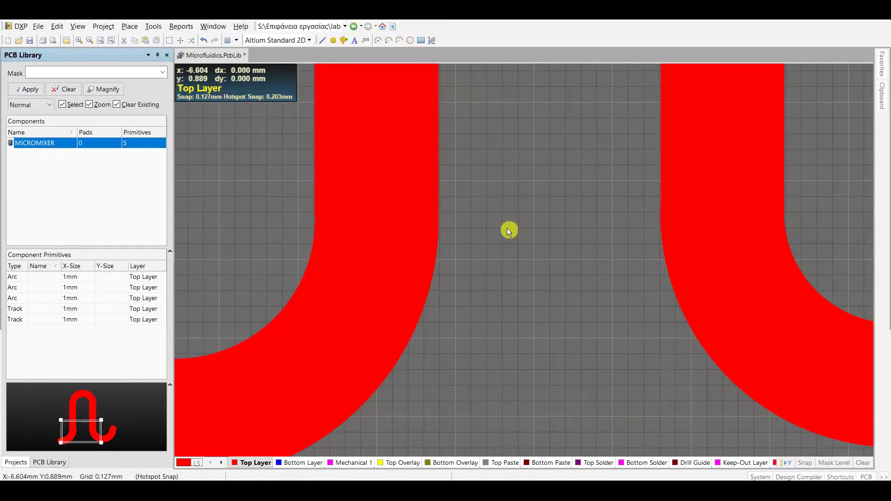
pyautogui.keyDown('ctrl'); pyautogui.scroll(-2, 506, 230); pyautogui.keyUp('ctrl')
pyautogui.keyDown('ctrl'); pyautogui.scroll(-2, 505, 230); pyautogui.keyUp('ctrl')
pyautogui.moveTo(505, 230); pyautogui.dragTo(442, 348, button='right')
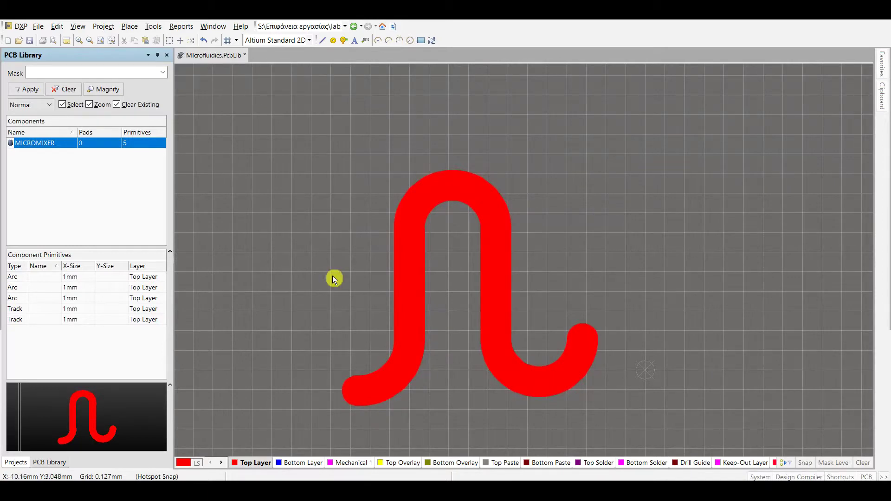
# Step: Draw a vertical track about 4.3 mm long upward from the free end of the lower U-shaped arc
pyautogui.click(128, 27)
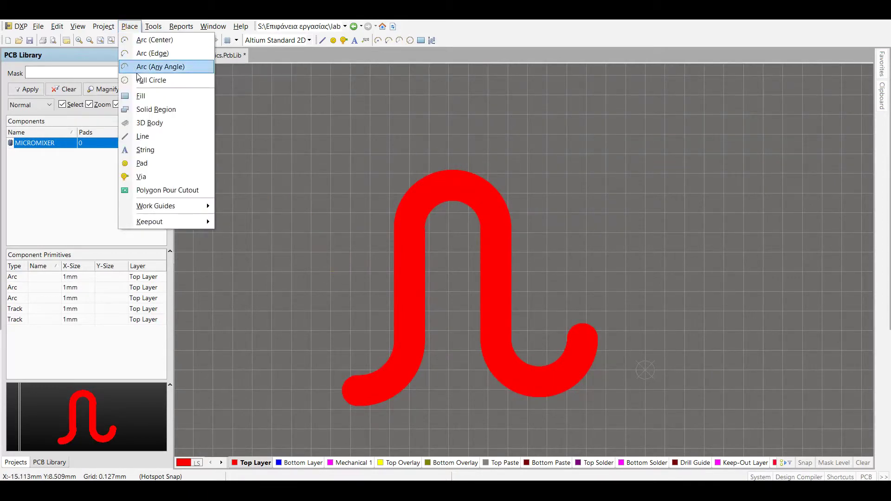
pyautogui.click(144, 136)
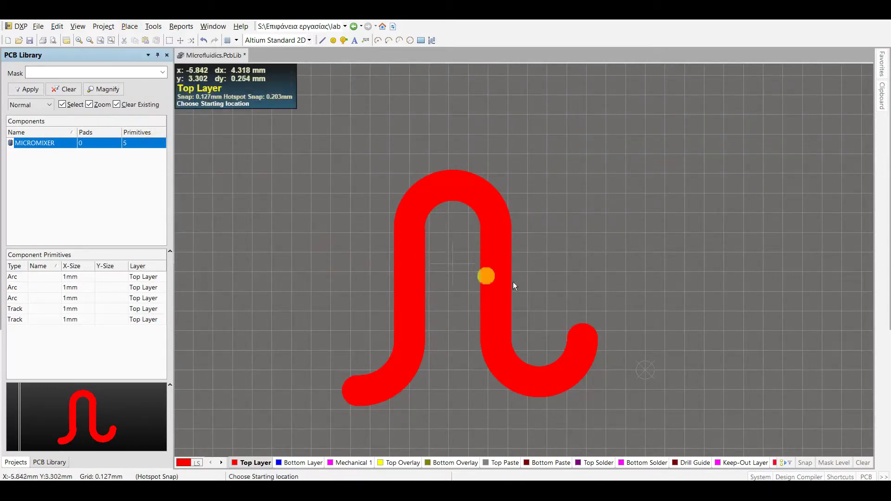
pyautogui.click(584, 339)
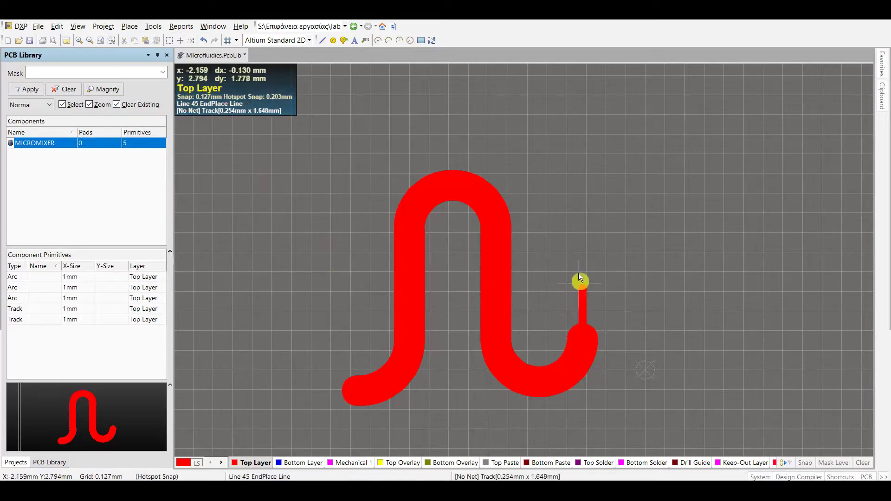
pyautogui.click(576, 197)
pyautogui.rightClick(576, 198)
pyautogui.rightClick(575, 197)
# Step: Set the width of the new rightmost vertical track to 1 mm
pyautogui.doubleClick(584, 230)
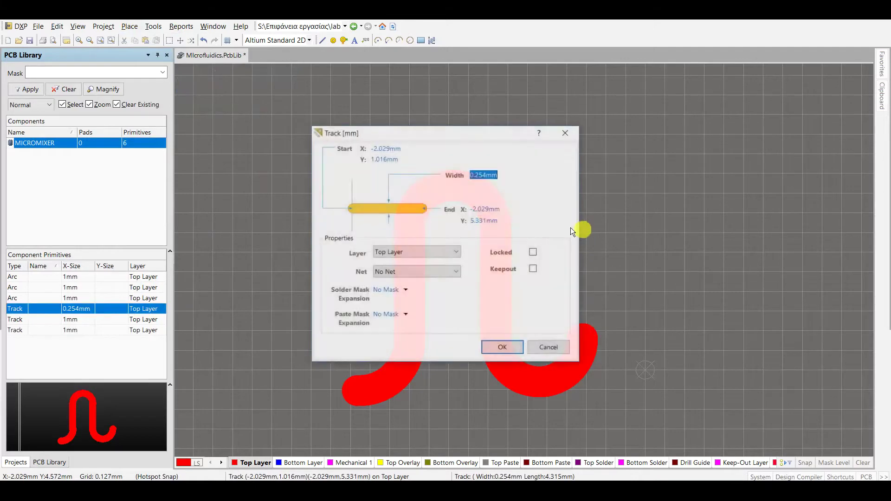
pyautogui.write('1mm')
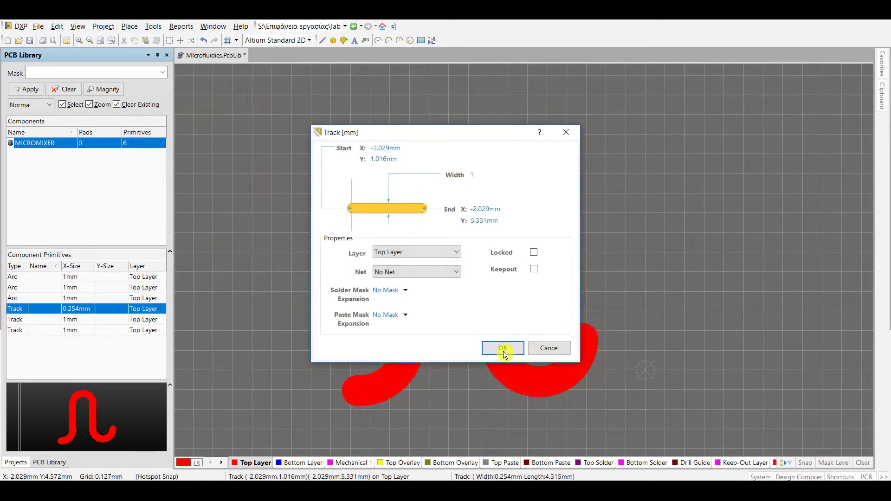
pyautogui.click(503, 348)
pyautogui.click(515, 327)
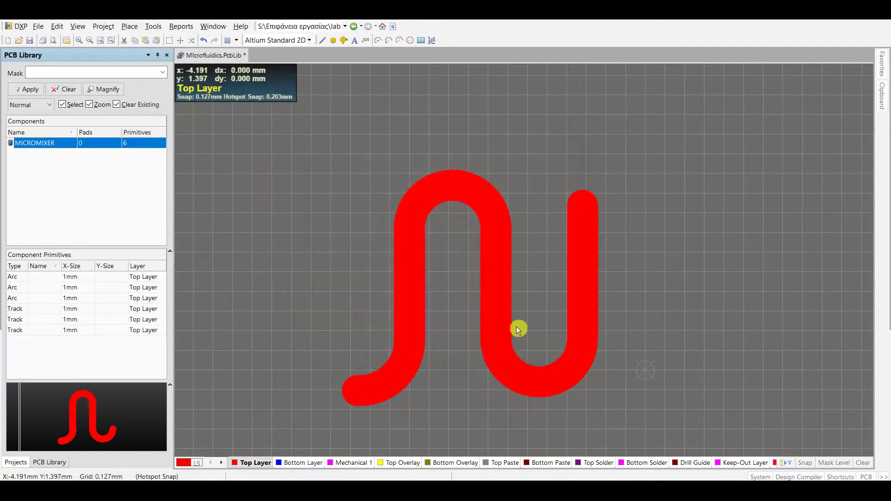
# Step: Place an edge arc with a radius of about 1.35 mm from the rightmost track's upper end, curving outward to the right
pyautogui.click(130, 25)
pyautogui.click(145, 52)
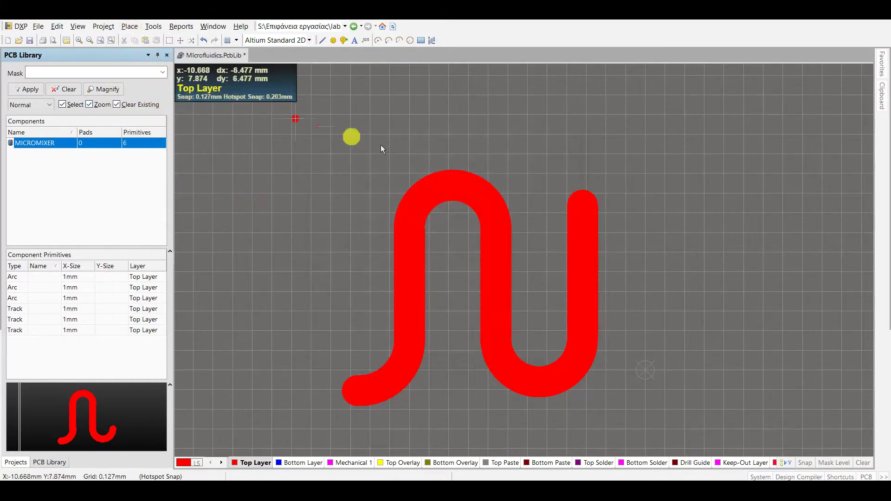
pyautogui.click(583, 205)
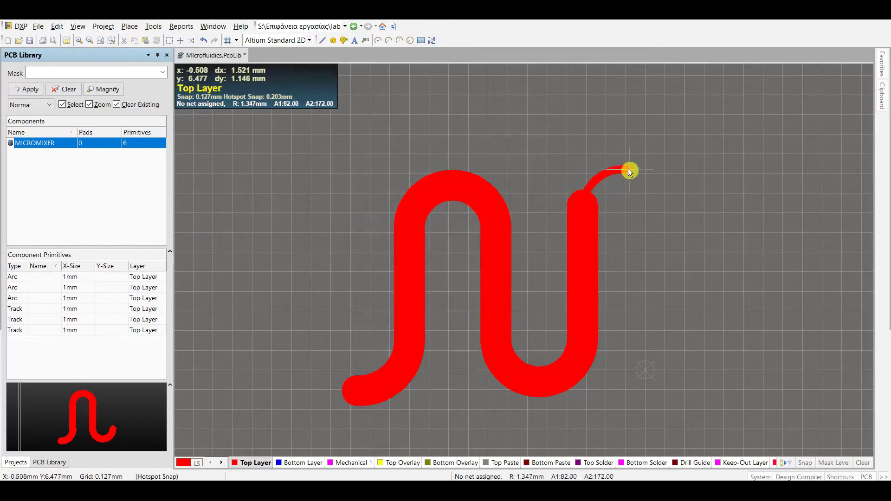
pyautogui.click(629, 169)
pyautogui.rightClick(652, 202)
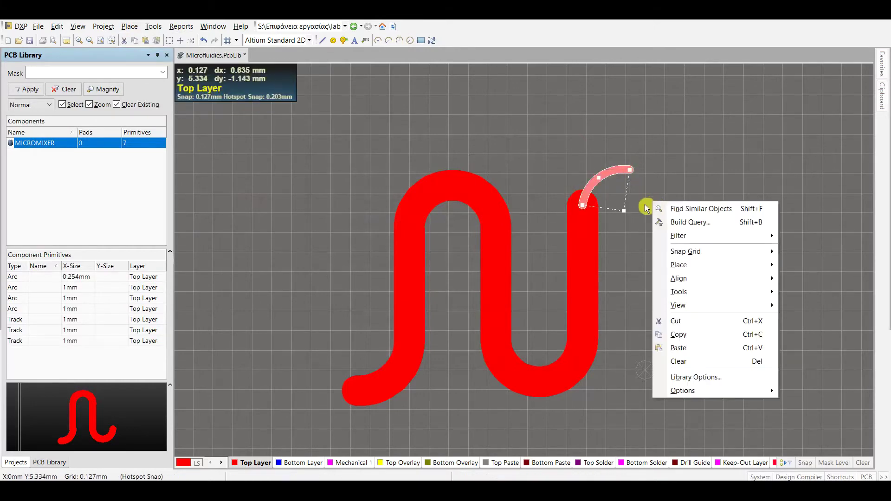
pyautogui.click(644, 209)
# Step: Set the width of the new upper-right arc to 1 mm
pyautogui.doubleClick(606, 173)
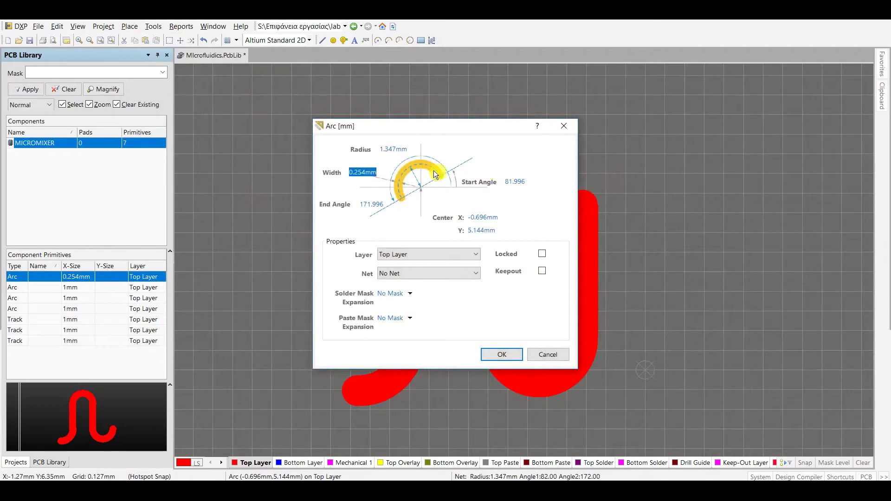
pyautogui.write('1')
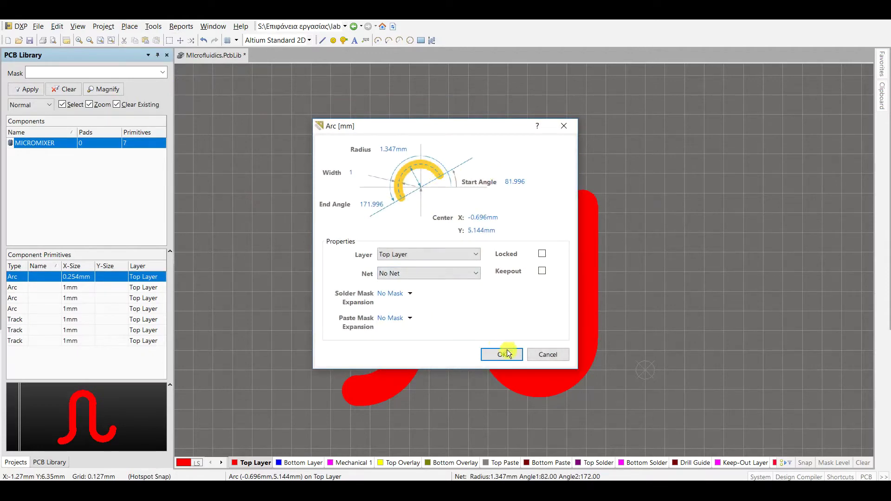
pyautogui.click(503, 354)
pyautogui.click(665, 282)
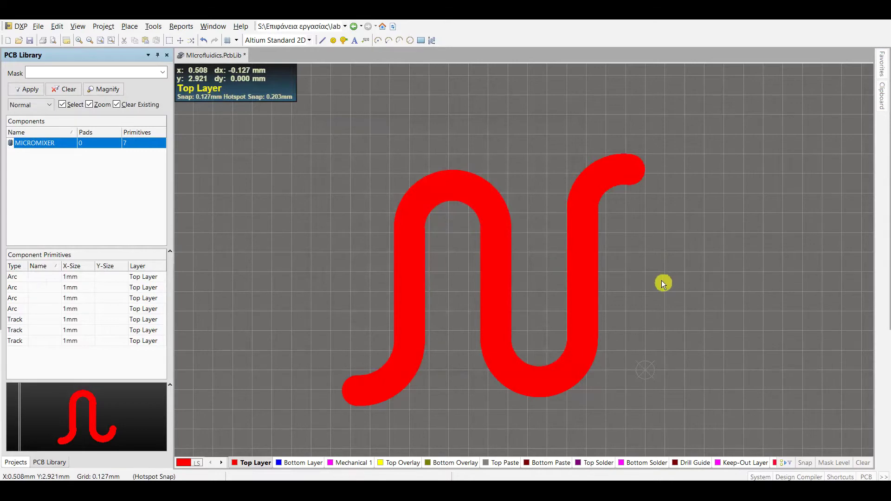
pyautogui.keyDown('ctrl'); pyautogui.scroll(2, 439, 315); pyautogui.keyUp('ctrl')
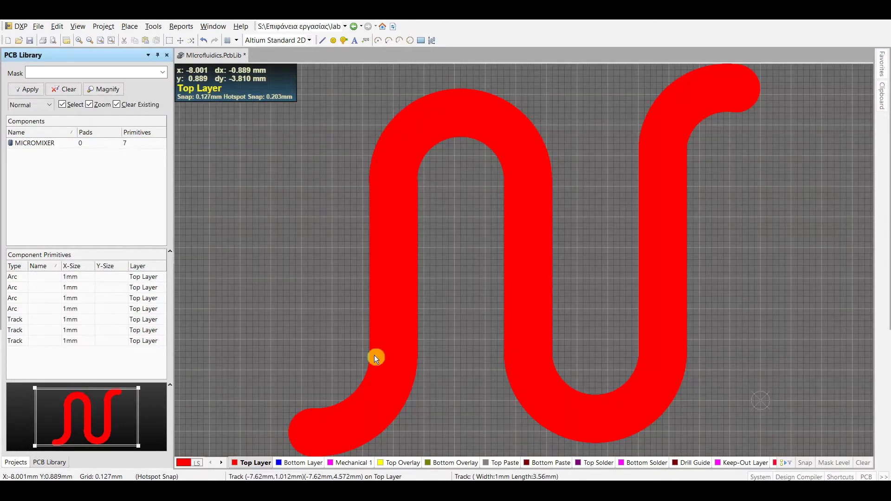
pyautogui.click(374, 355)
pyautogui.click(362, 325)
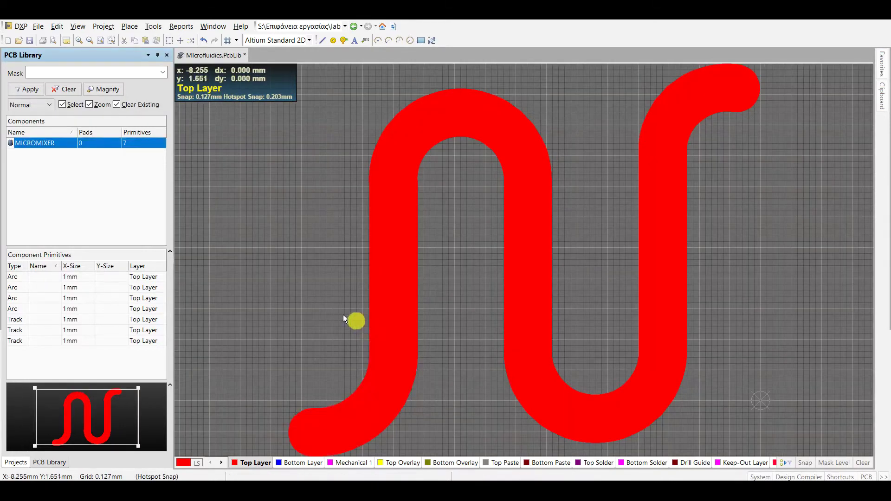
# Step: Add a new blank component to the library and name it "Micromixer inlet"
pyautogui.rightClick(42, 175)
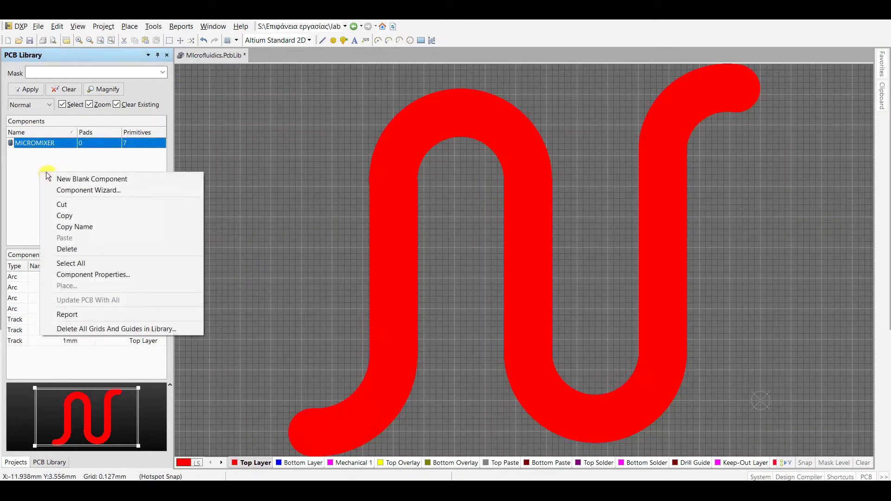
pyautogui.click(64, 180)
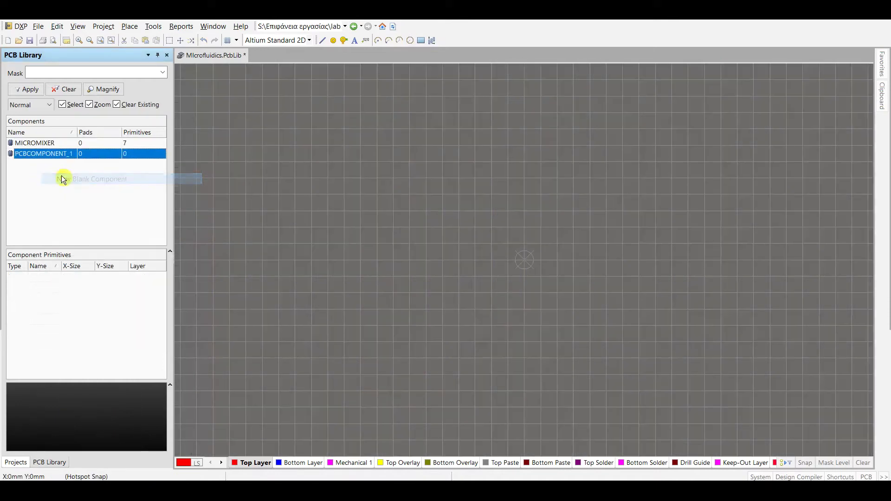
pyautogui.doubleClick(45, 154)
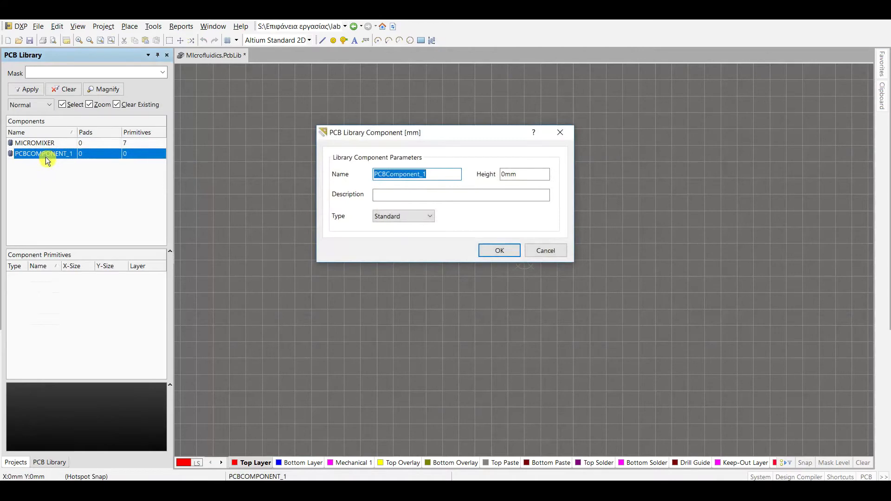
pyautogui.write('Micromixer inlet')
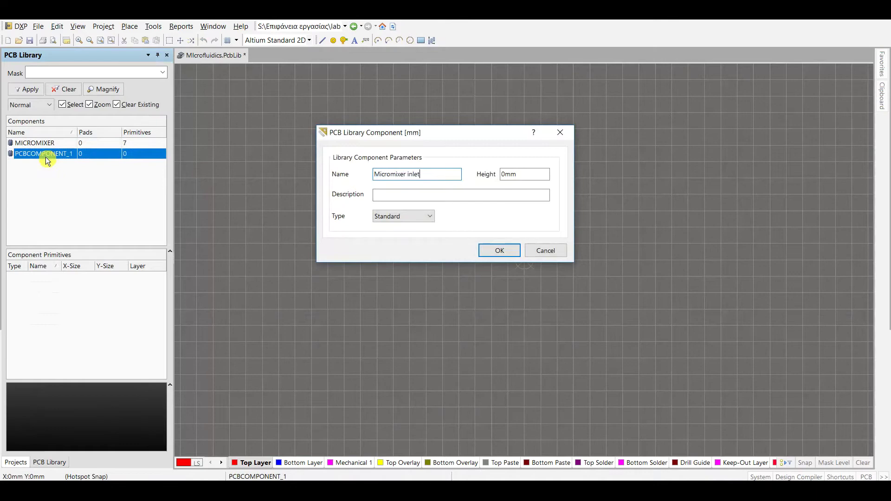
pyautogui.click(493, 250)
# Step: Place an edge arc with a radius of about 4.9 mm left of the origin, bulging toward the origin
pyautogui.click(128, 26)
pyautogui.click(145, 53)
pyautogui.click(323, 142)
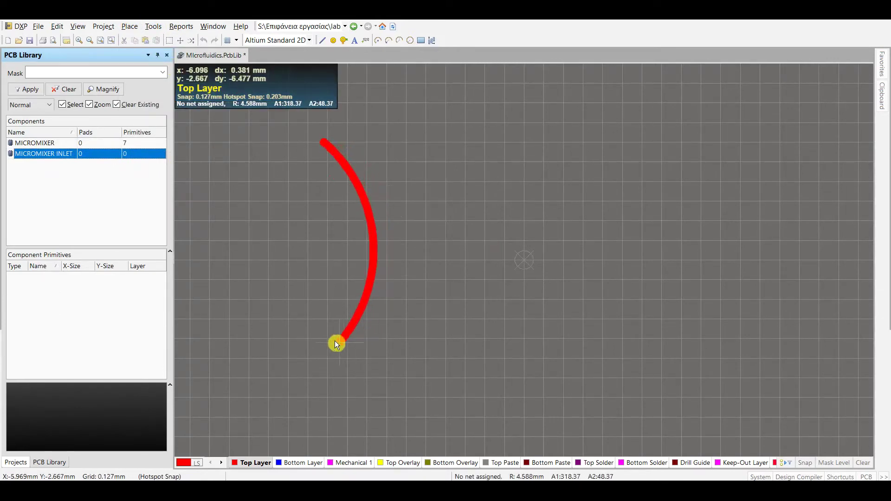
pyautogui.click(328, 358)
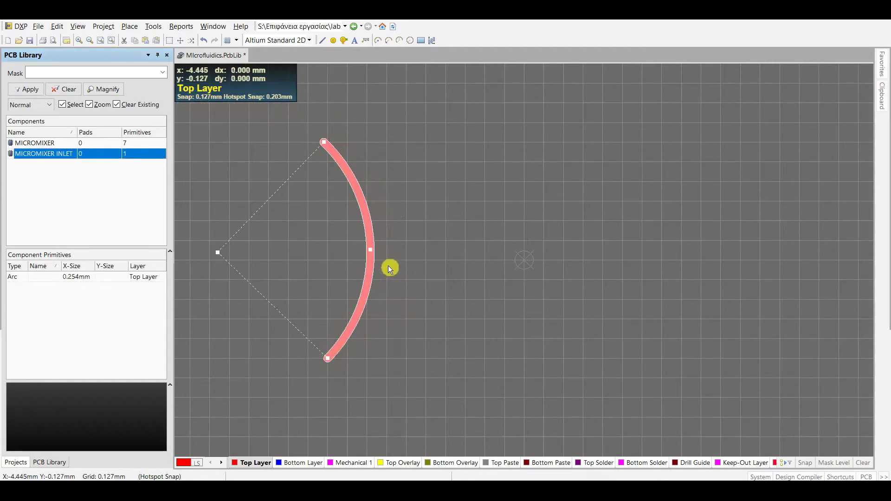
# Step: Set the inlet arc's width to 0.5 mm
pyautogui.doubleClick(371, 262)
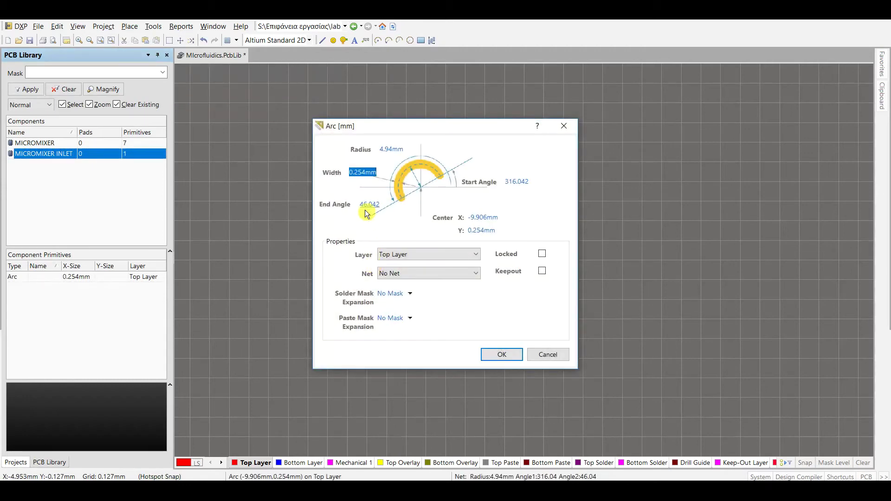
pyautogui.write('0.5')
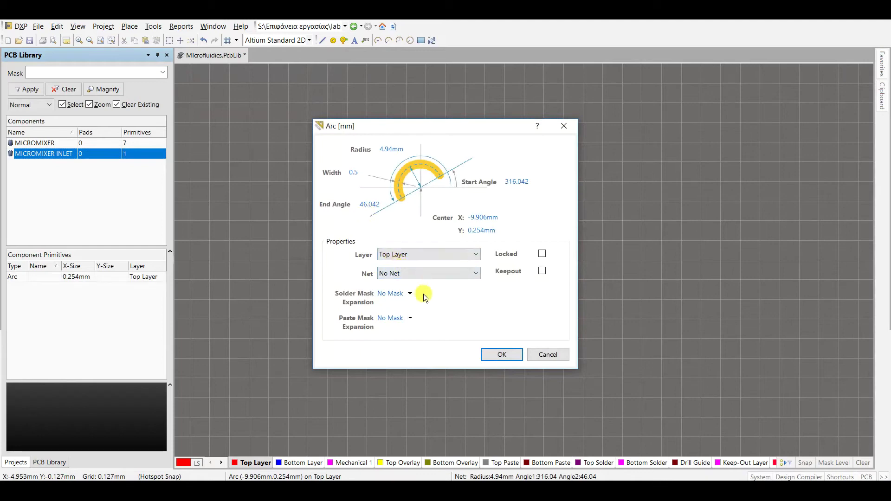
pyautogui.click(492, 349)
# Step: Pull the inlet arc's midpoint toward the origin to tighten its radius to about 3.56 mm
pyautogui.click(373, 246)
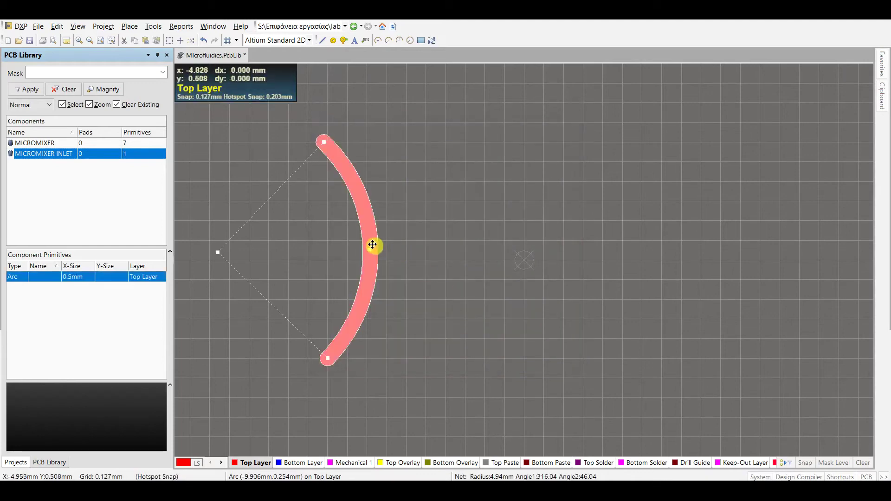
pyautogui.moveTo(372, 249); pyautogui.dragTo(414, 253)
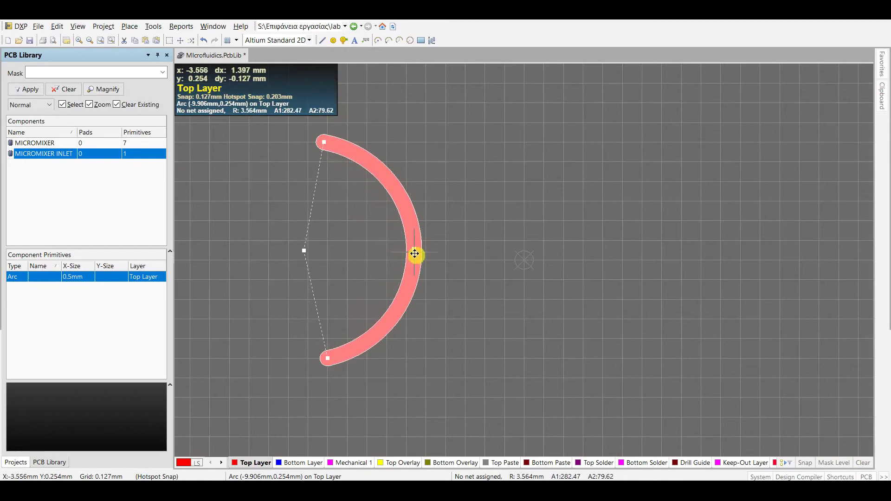
pyautogui.click(463, 255)
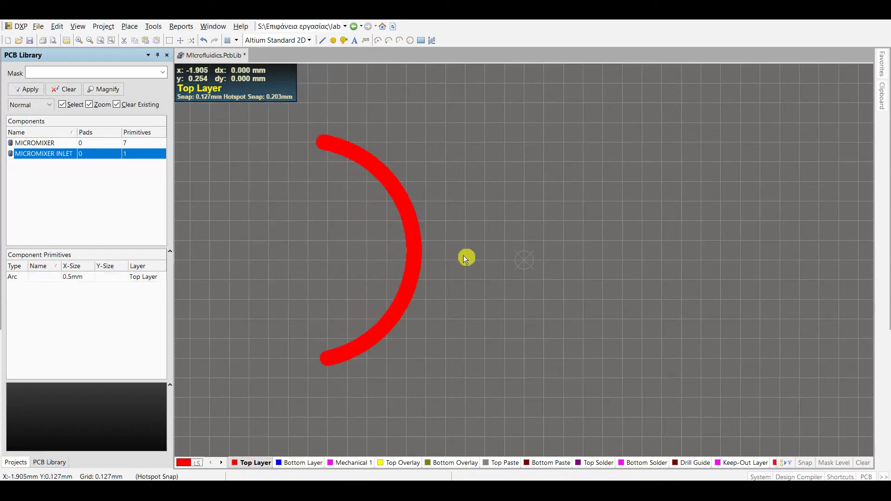
# Step: Draw a horizontal track about 3.3 mm long from the inlet arc's midpoint toward the origin
pyautogui.click(130, 26)
pyautogui.click(158, 136)
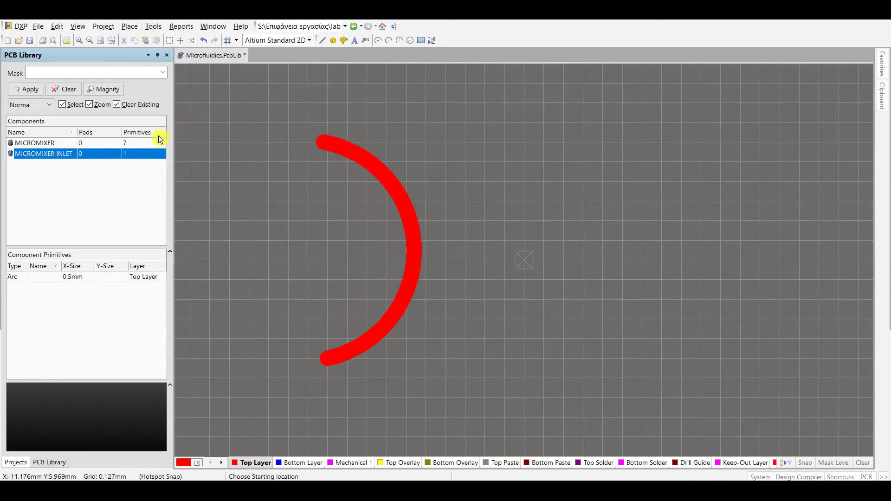
pyautogui.click(415, 250)
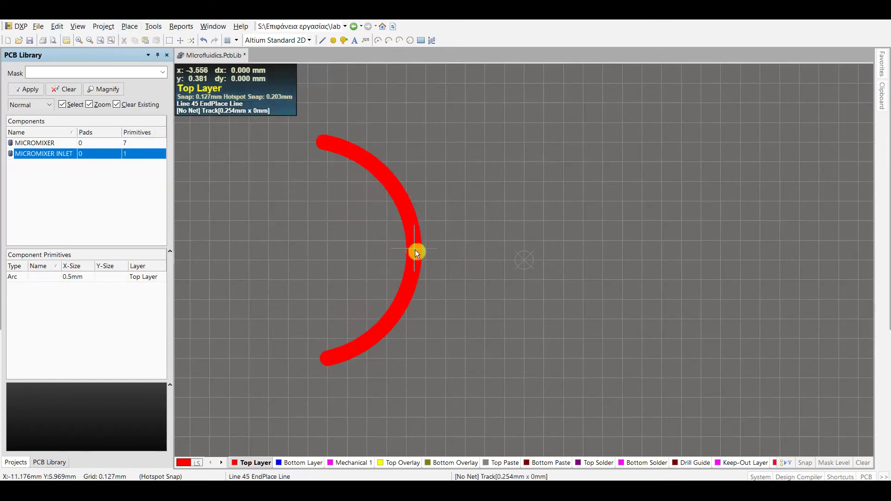
pyautogui.click(514, 246)
pyautogui.rightClick(514, 246)
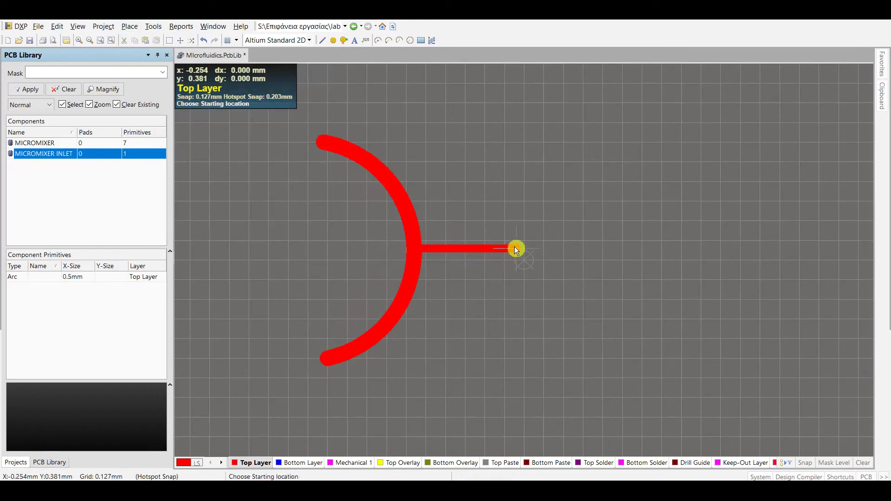
pyautogui.rightClick(505, 244)
# Step: Set the width of the inlet's horizontal track to 1 mm
pyautogui.doubleClick(505, 244)
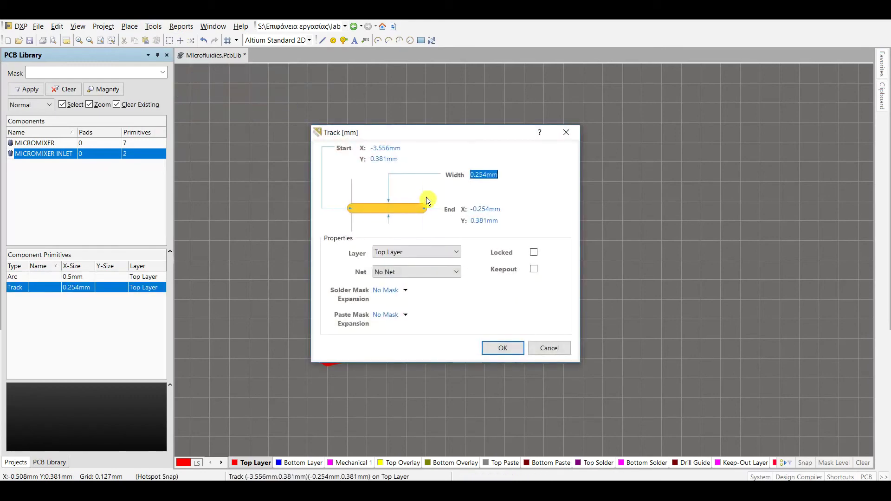
pyautogui.write('1')
pyautogui.click(499, 349)
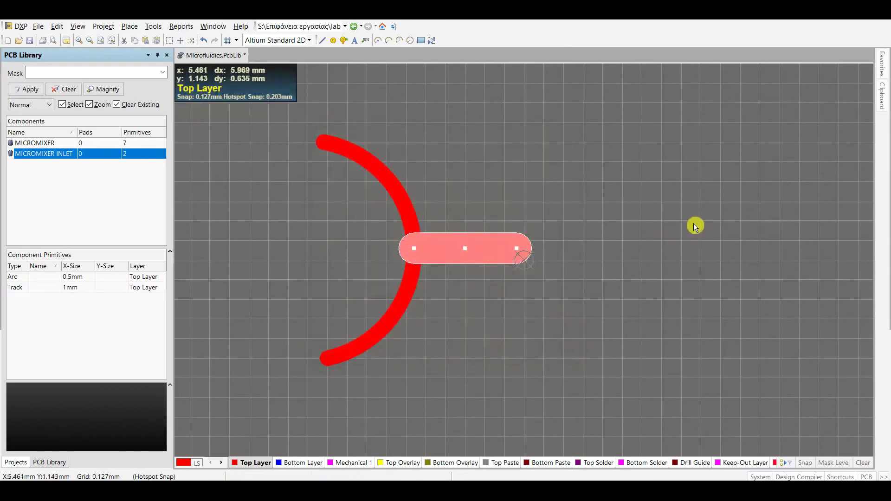
# Step: Nudge the inlet's horizontal track about 0.25 mm to the right so its end sits flush with the arc's midpoint, and deselect it
pyautogui.press('Right')
pyautogui.press('Right')
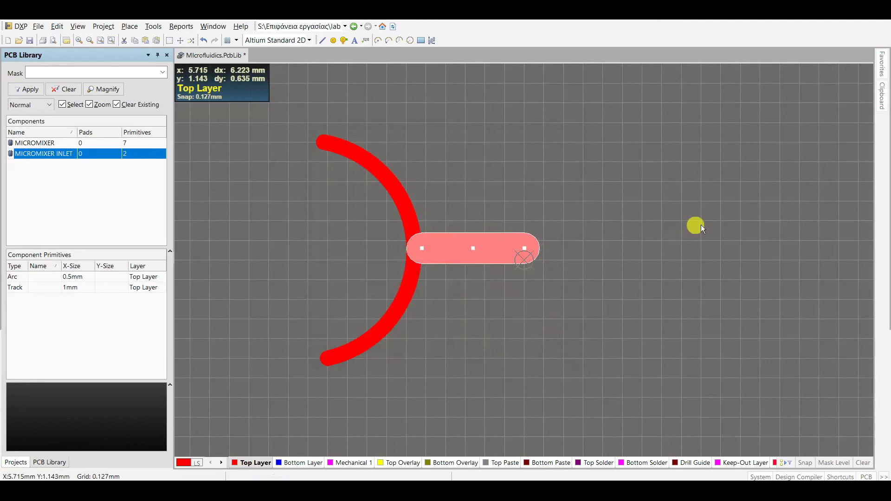
pyautogui.click(701, 225)
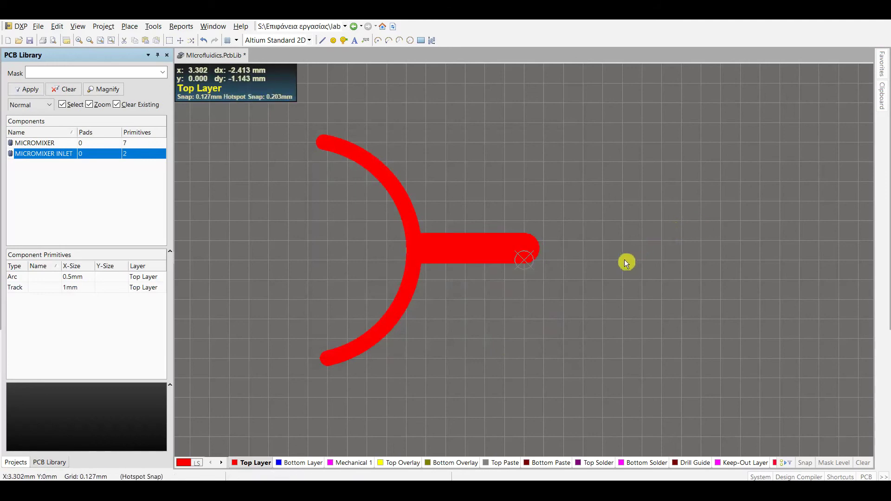
pyautogui.click(292, 320)
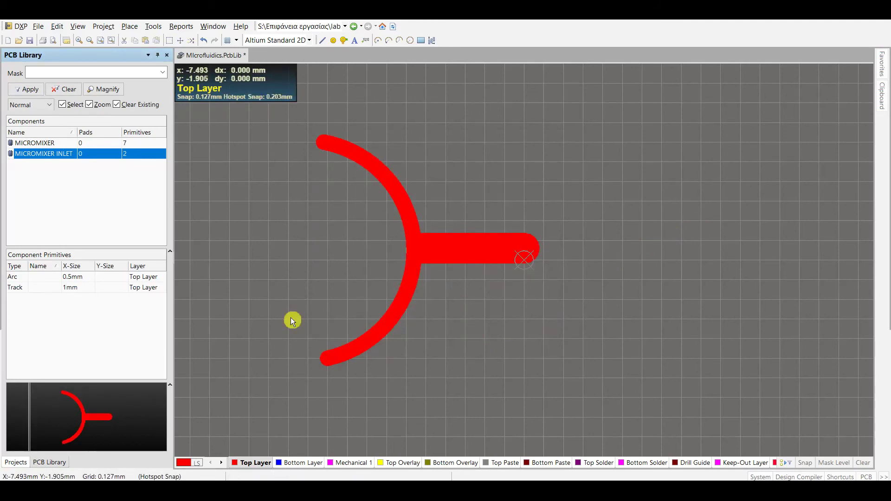
# Step: Save the MIcrofluidics.PcbLib source document in the Microfluidics.LibPkg project
pyautogui.click(14, 463)
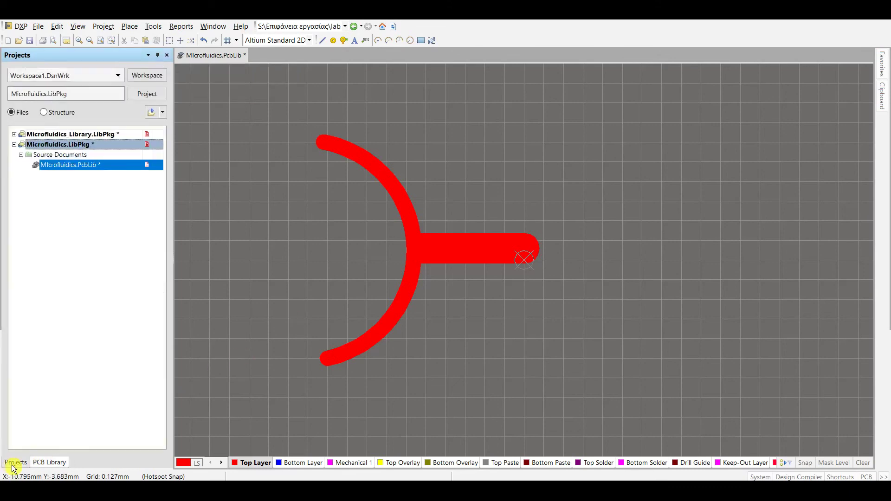
pyautogui.rightClick(114, 165)
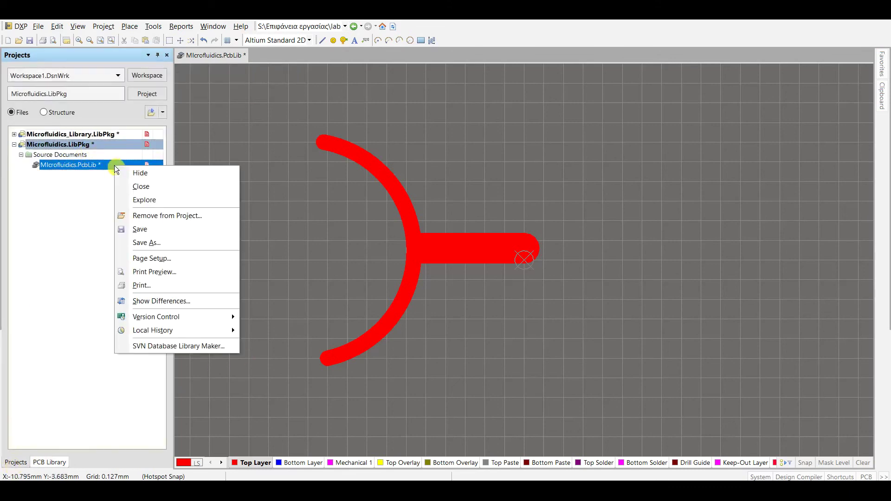
pyautogui.click(153, 228)
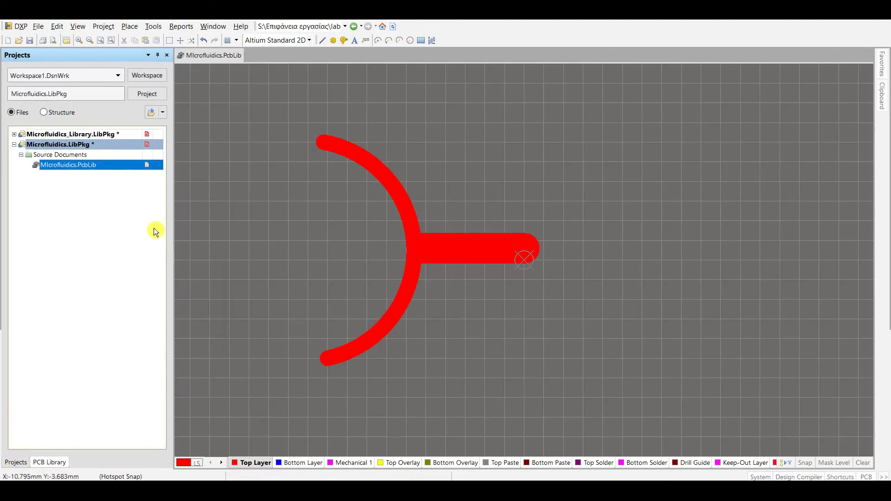